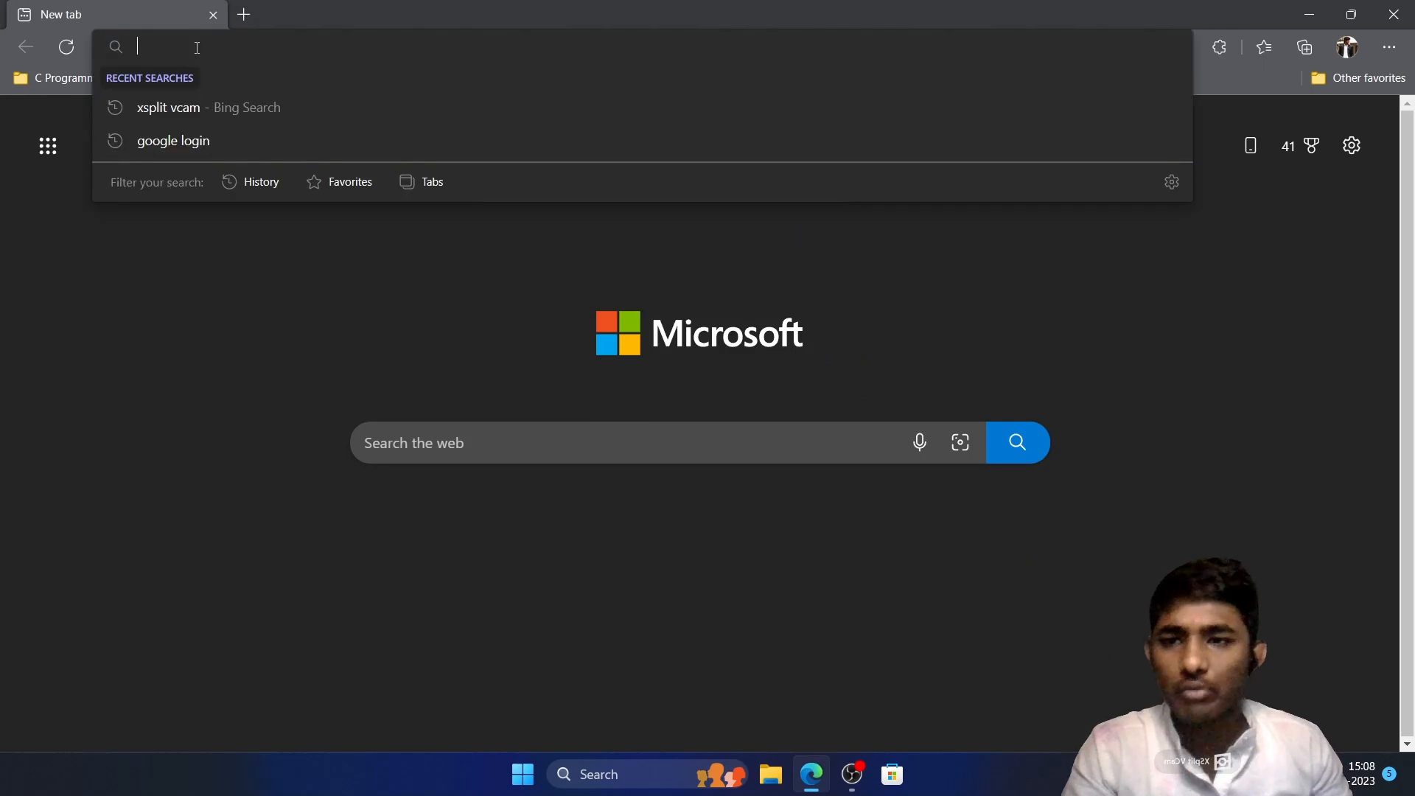
Search the web for "vs code download" and open the official Visual Studio Code download page
text(vs )
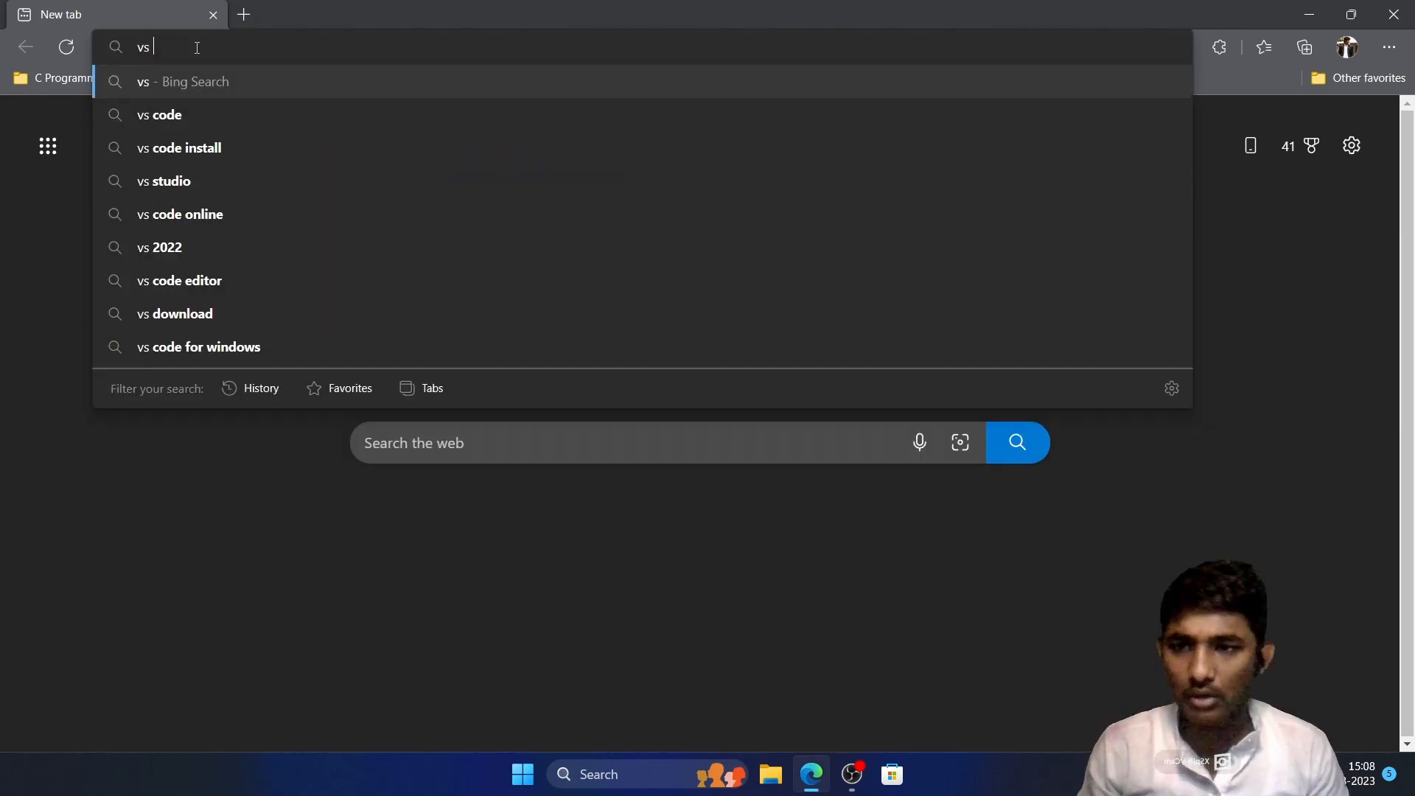
text(code down)
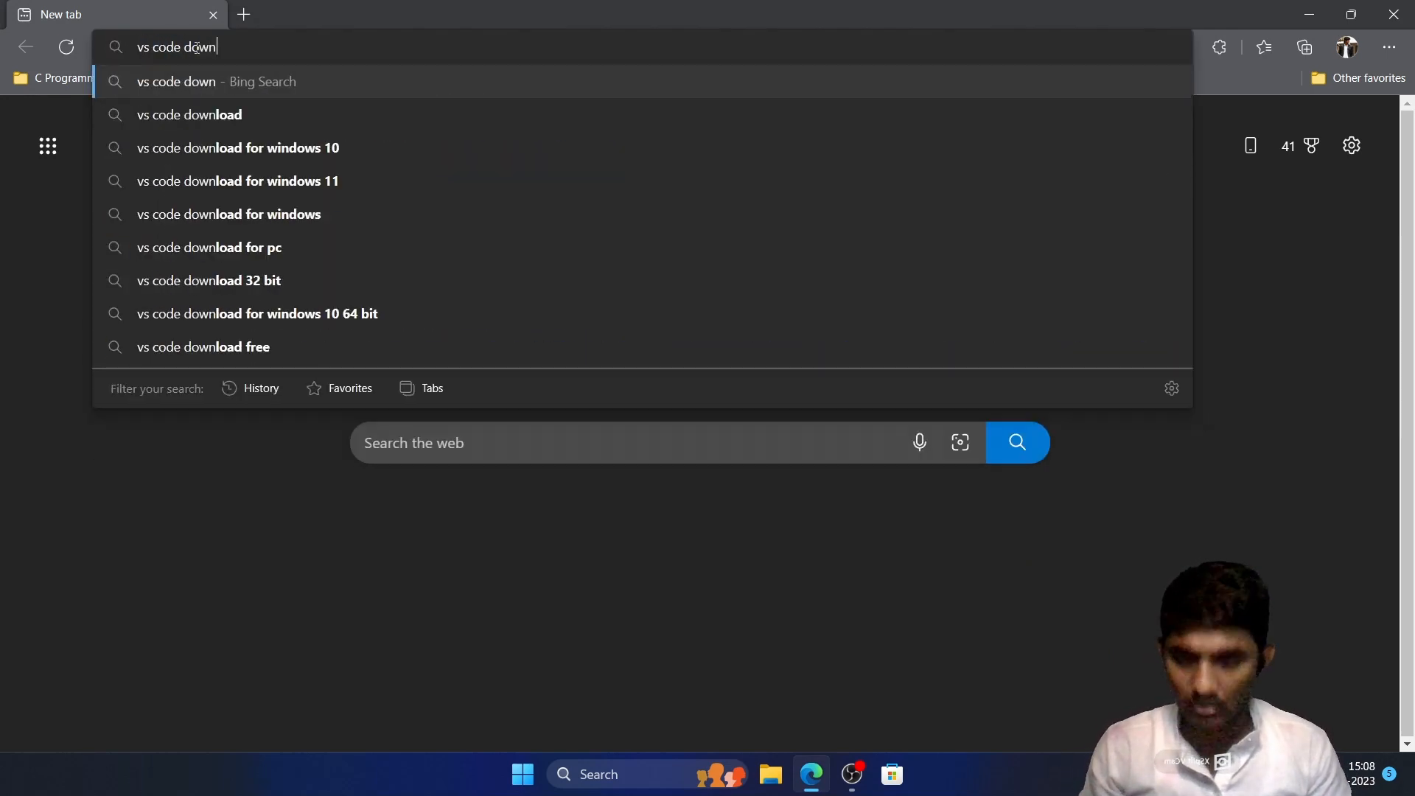
key(Down)
key(Return)
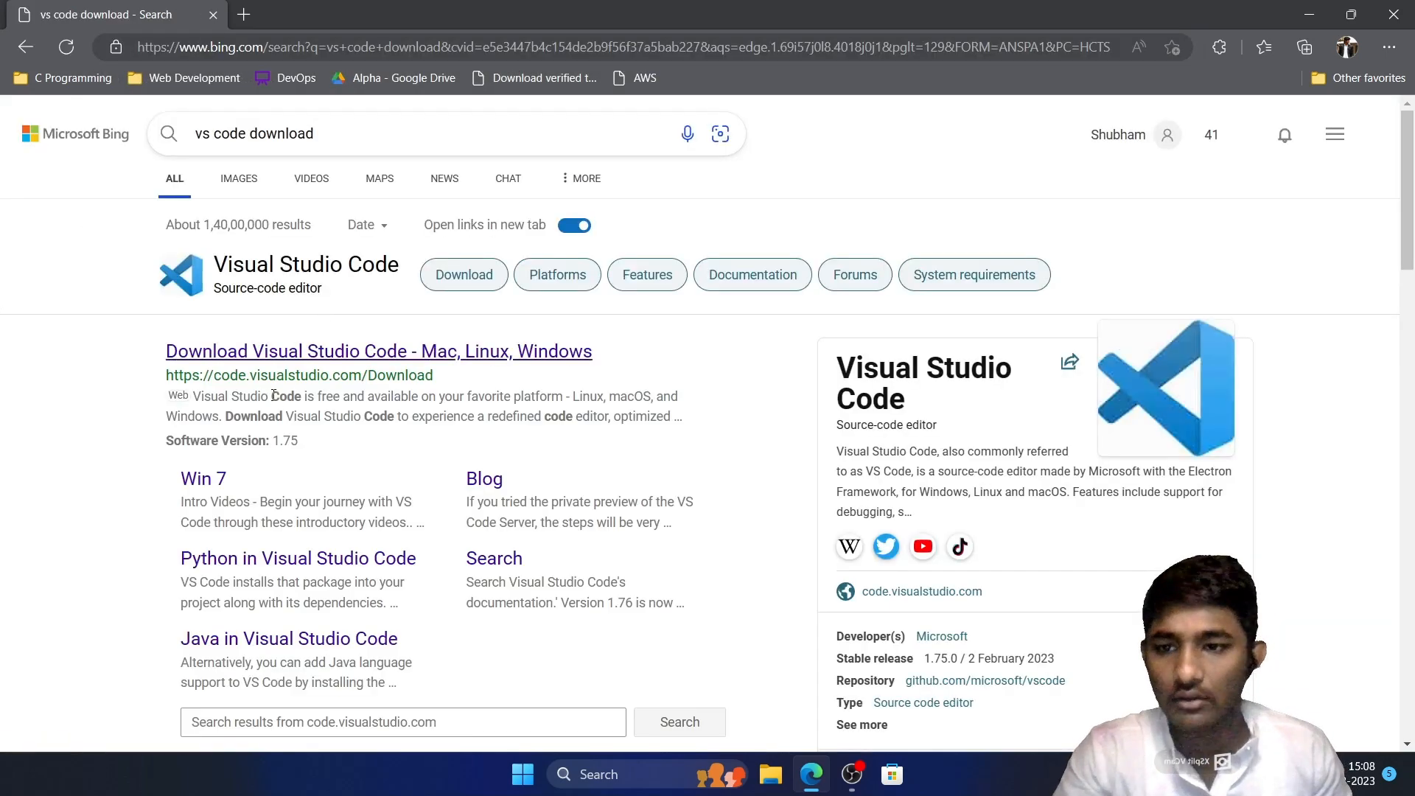
click(311, 351)
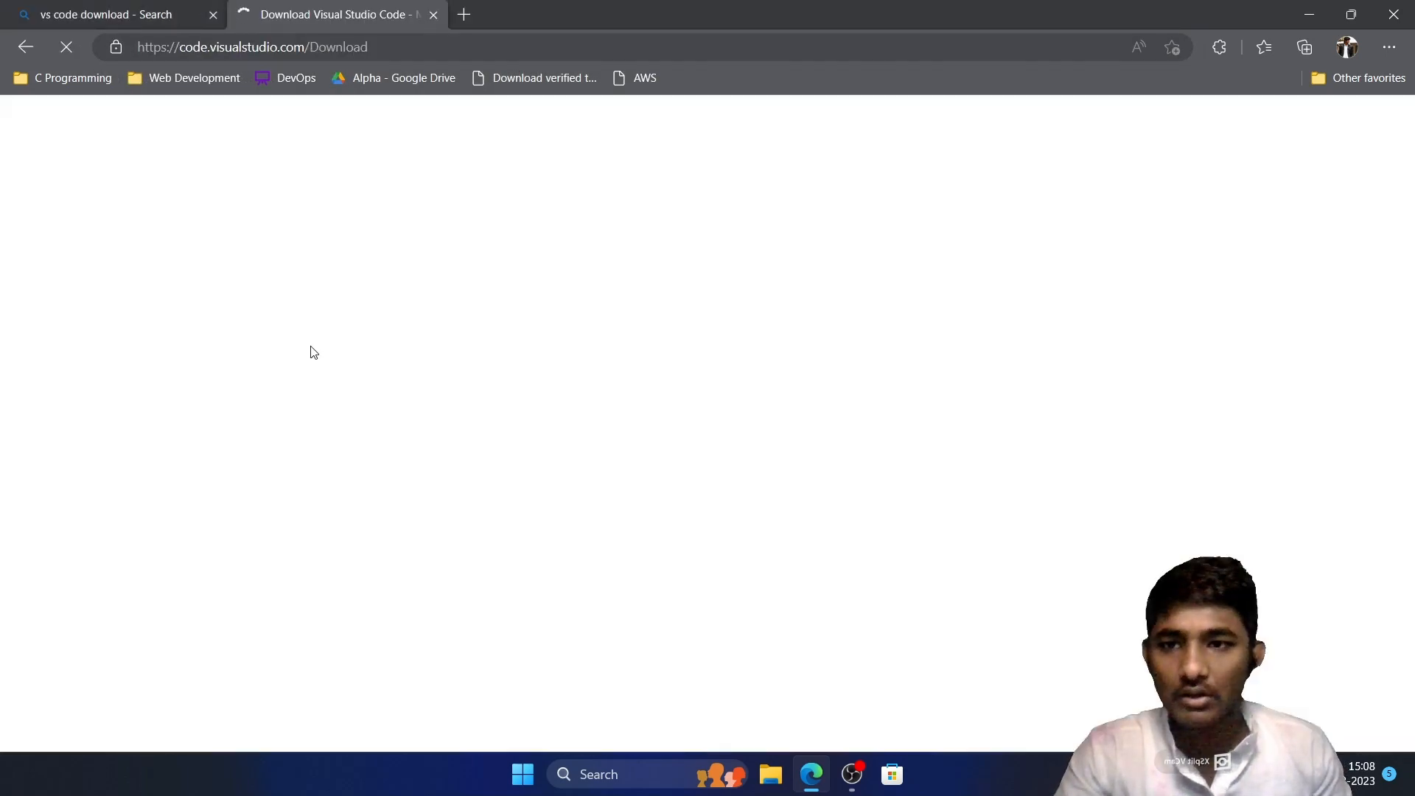
Download the Windows version of Visual Studio Code and run the downloaded installer
scroll(641, 379, down, 3)
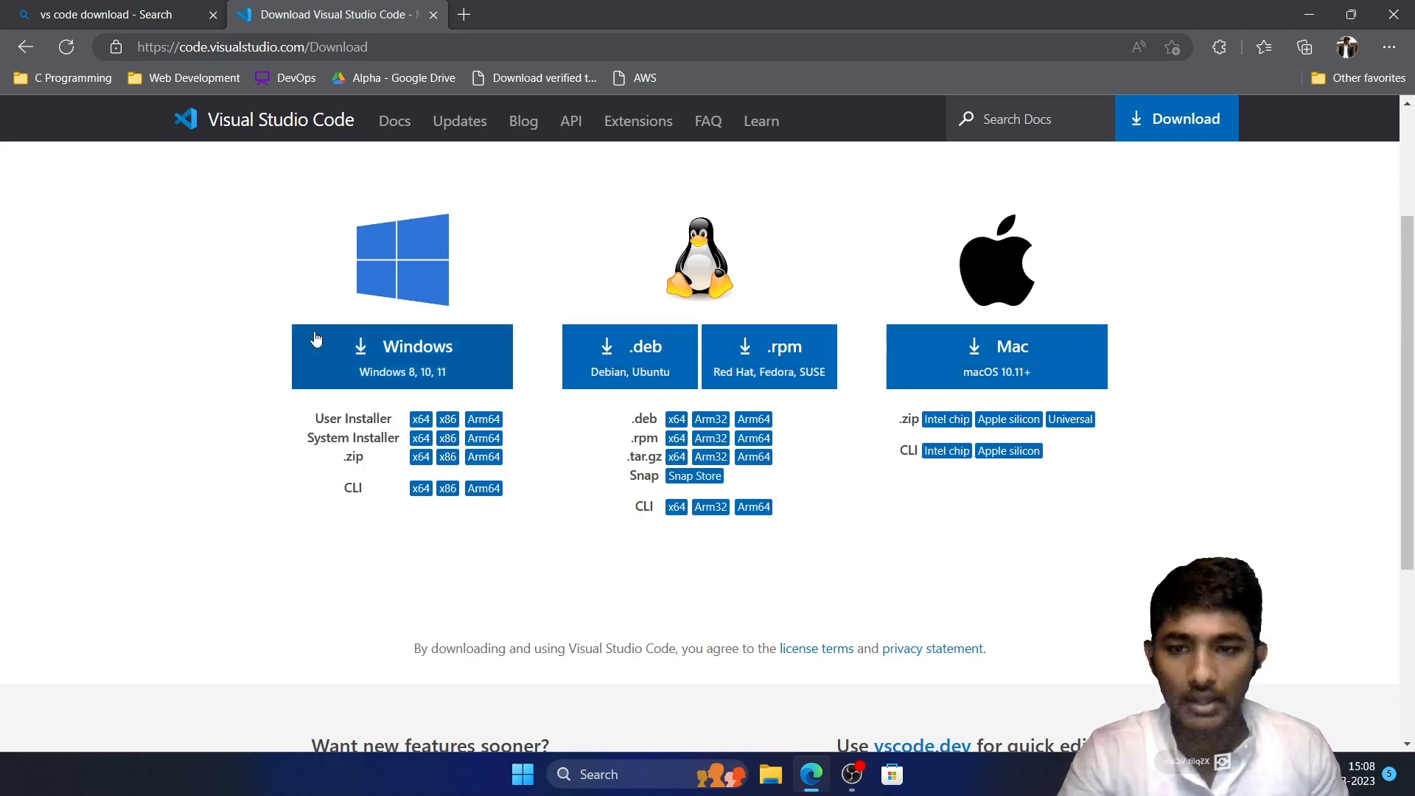
click(375, 361)
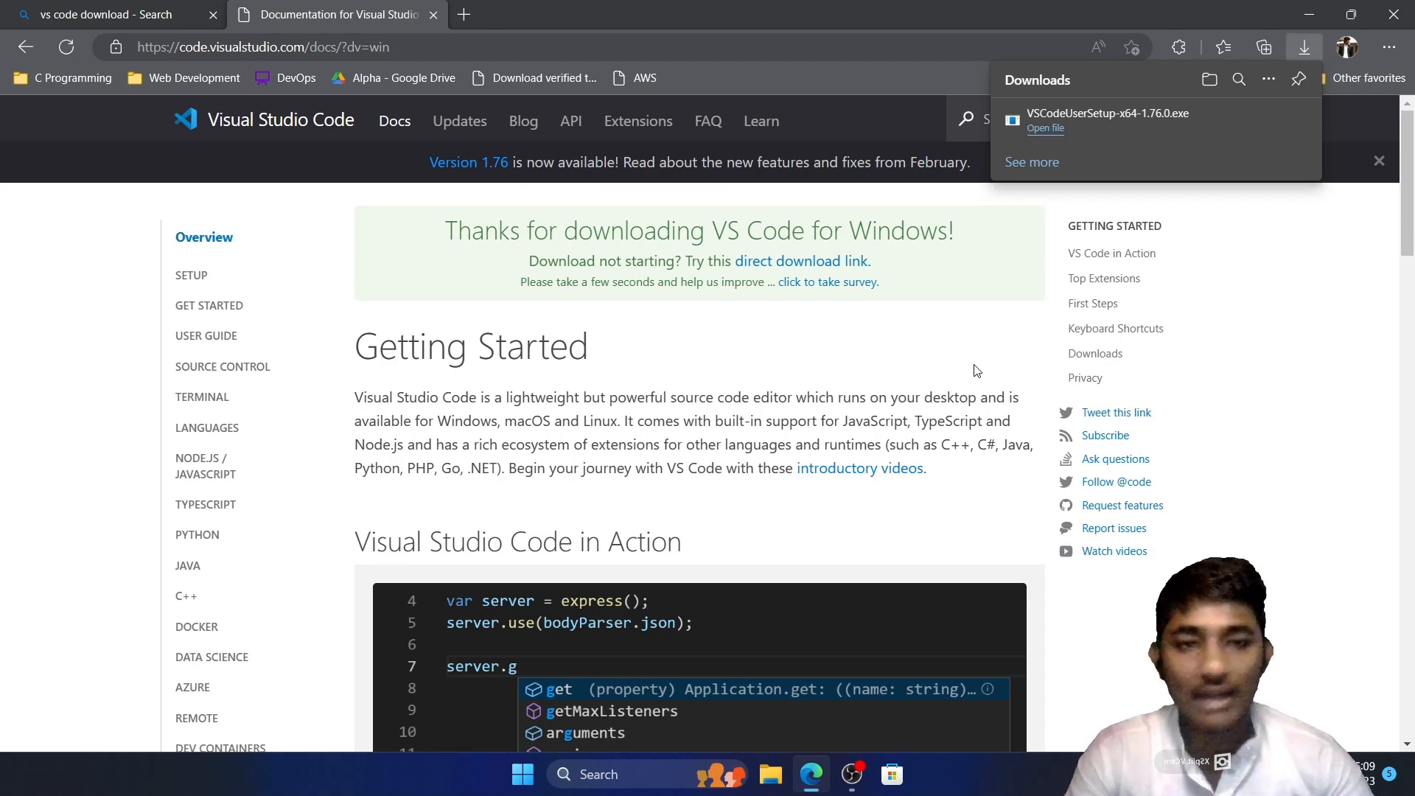
click(1186, 129)
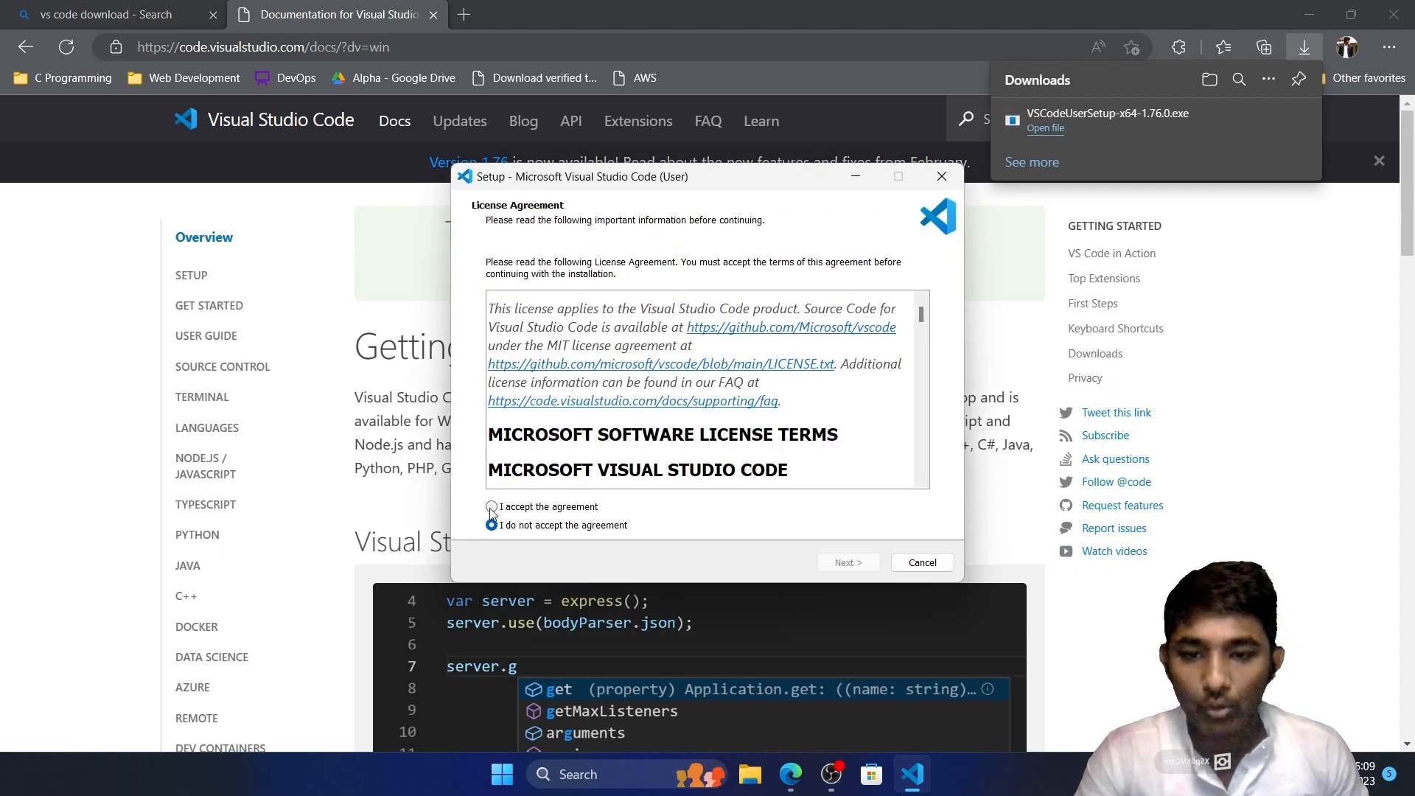
Accept the license agreement and keep the default destination location and Start Menu folder in the setup wizard
click(491, 507)
click(848, 563)
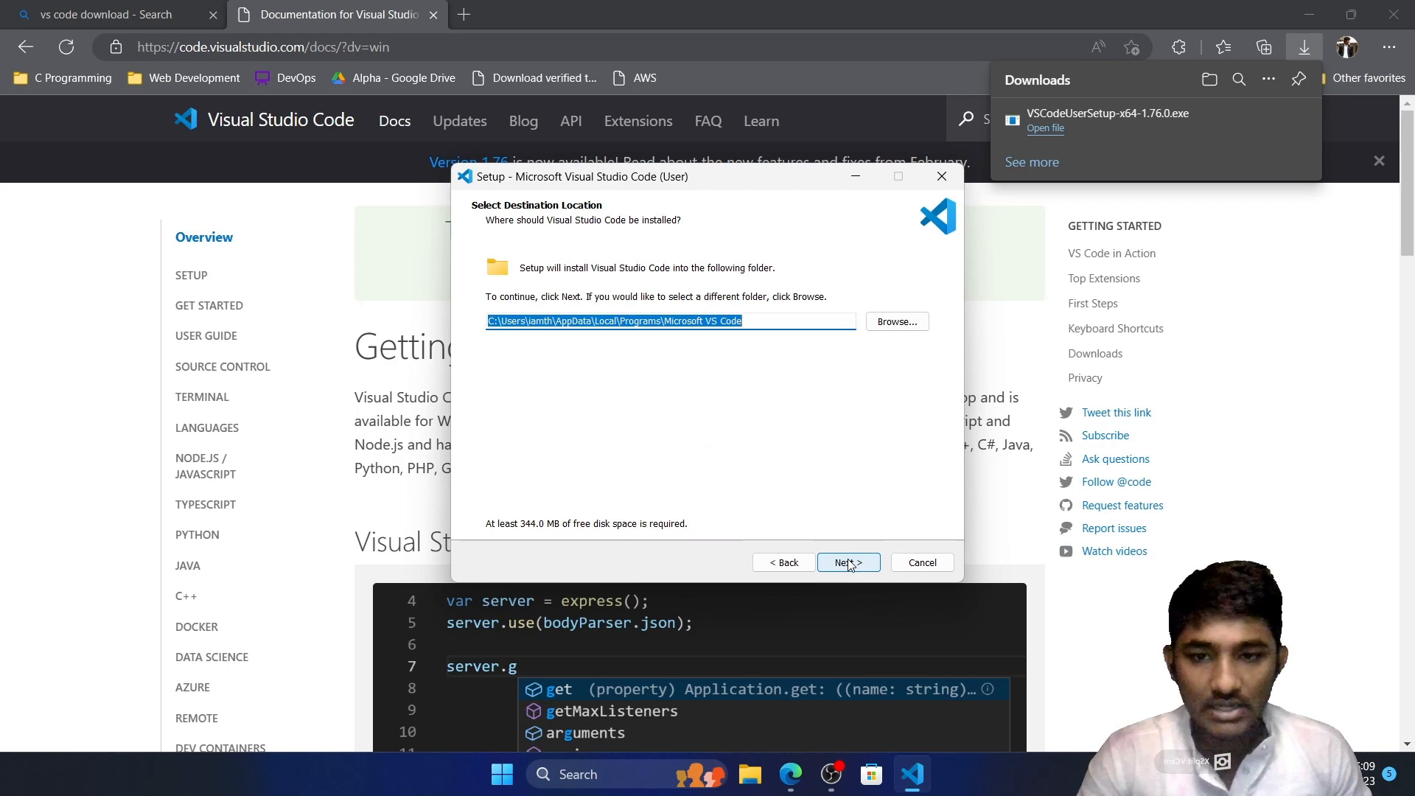
click(848, 563)
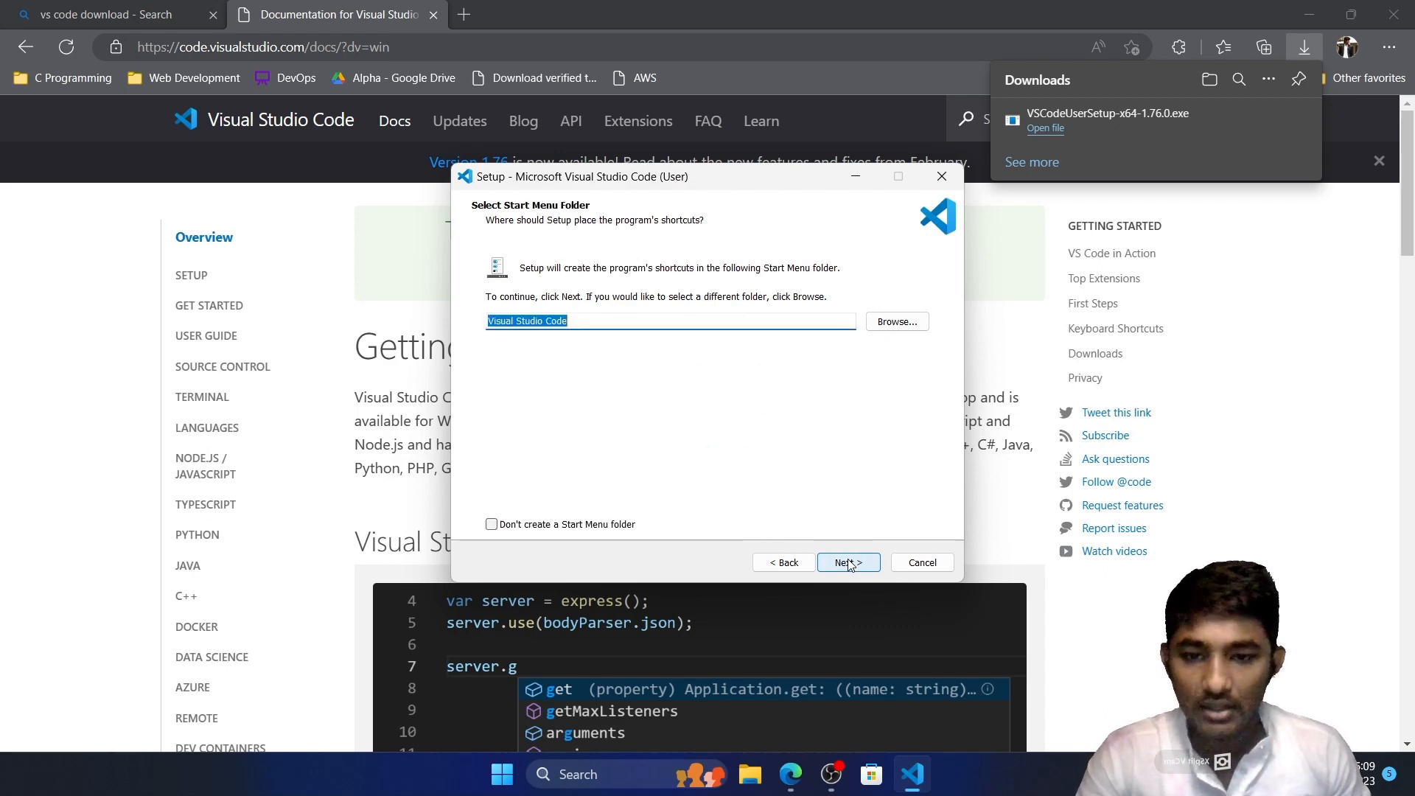
click(848, 563)
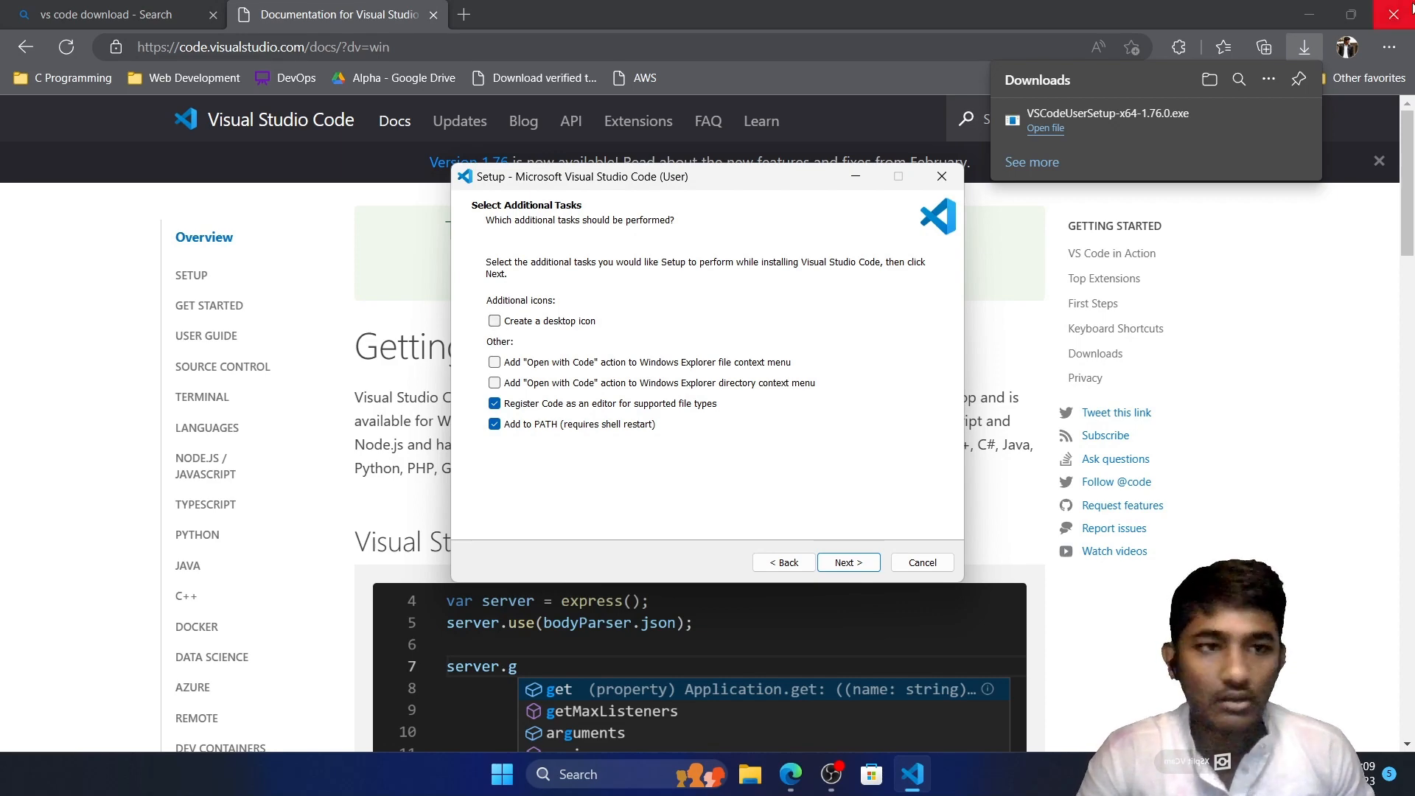
Enable the desktop icon and both "Open with Code" context menu actions as additional tasks, and start the installation
click(1309, 14)
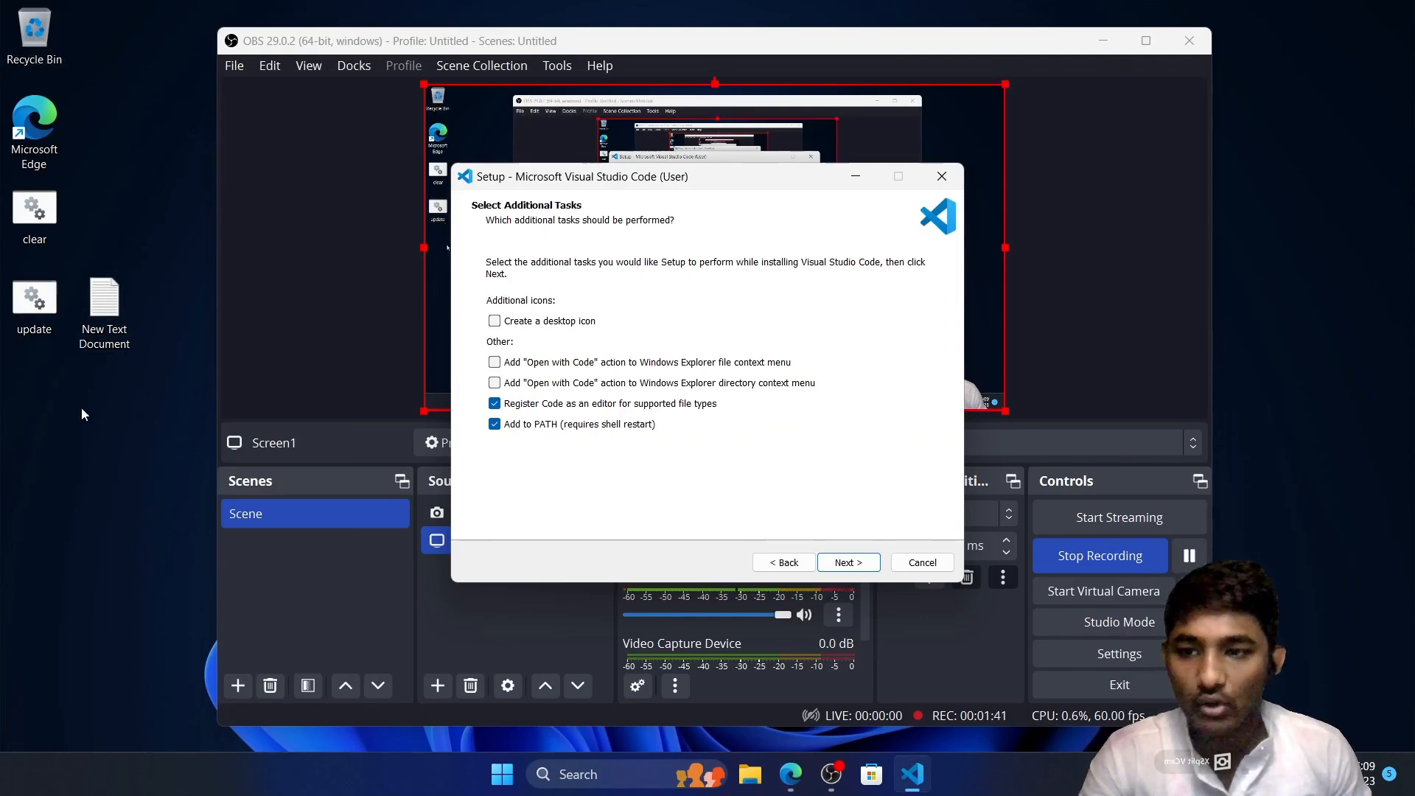
click(494, 321)
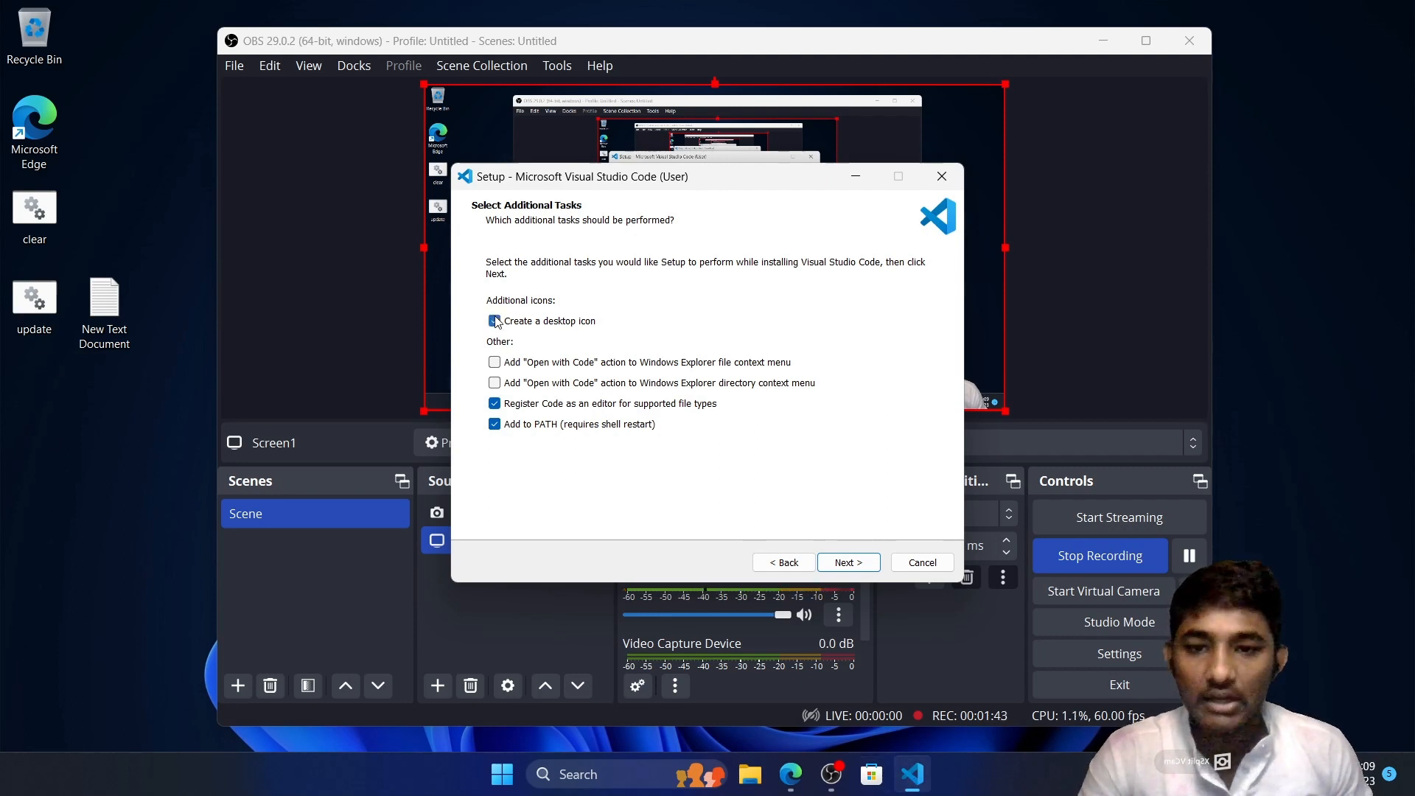
click(495, 384)
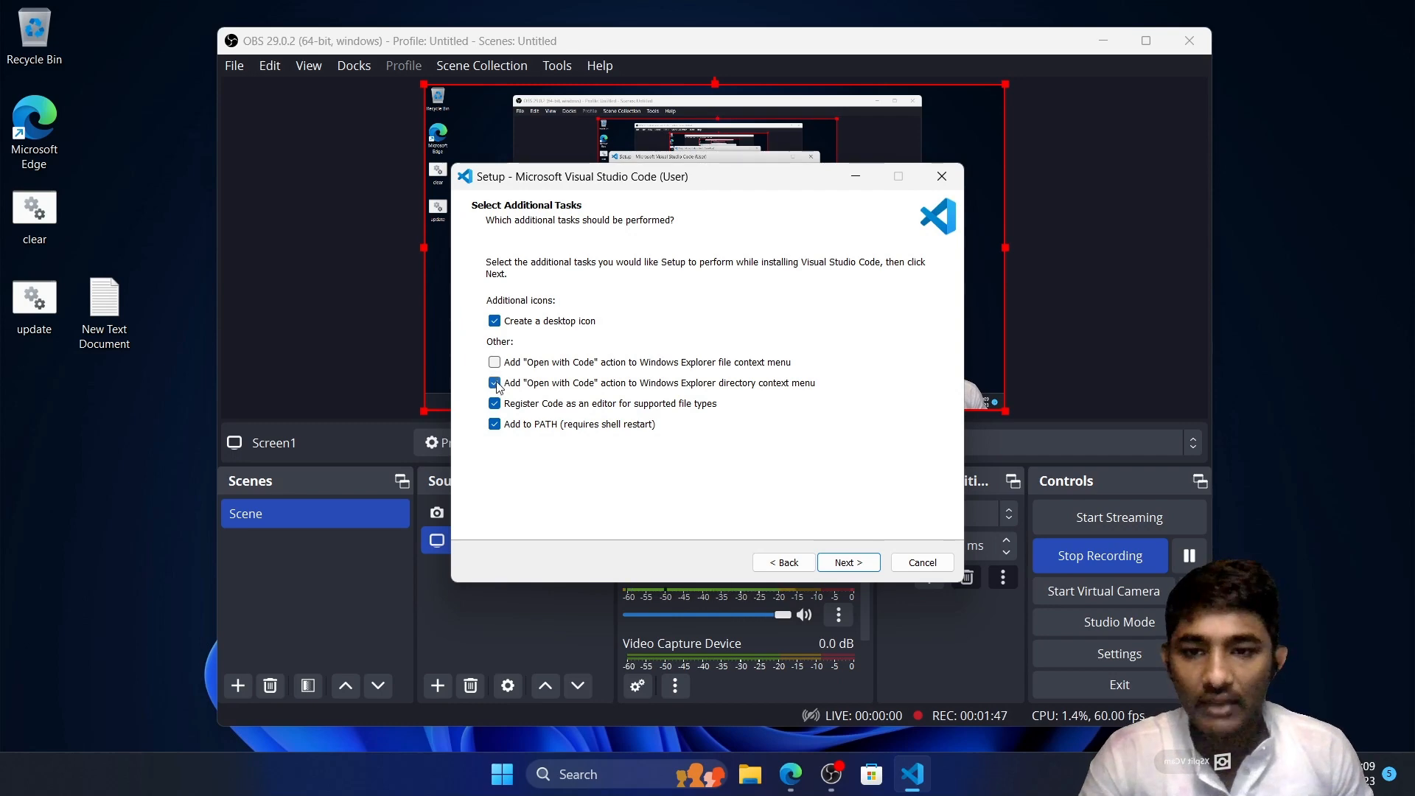
click(494, 362)
click(841, 566)
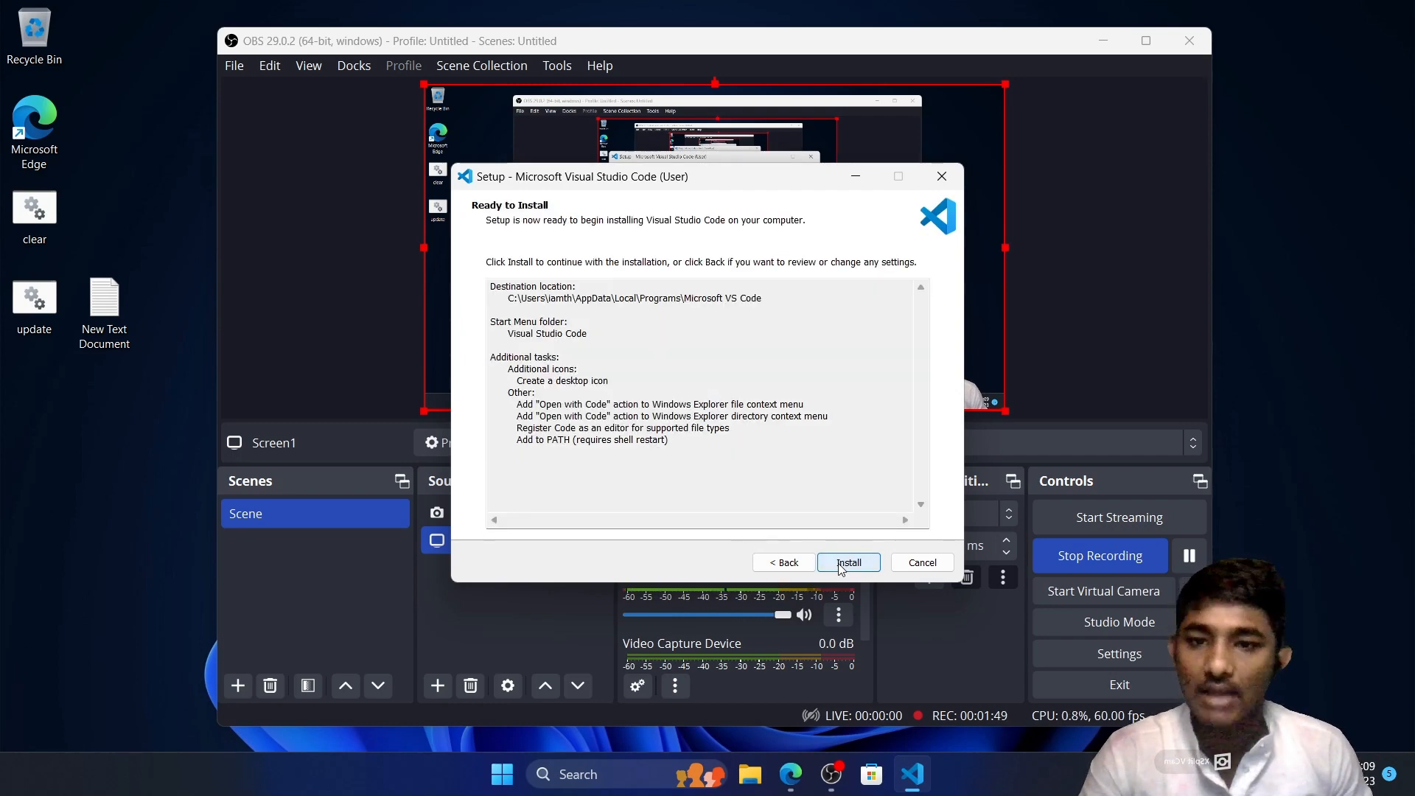
click(841, 566)
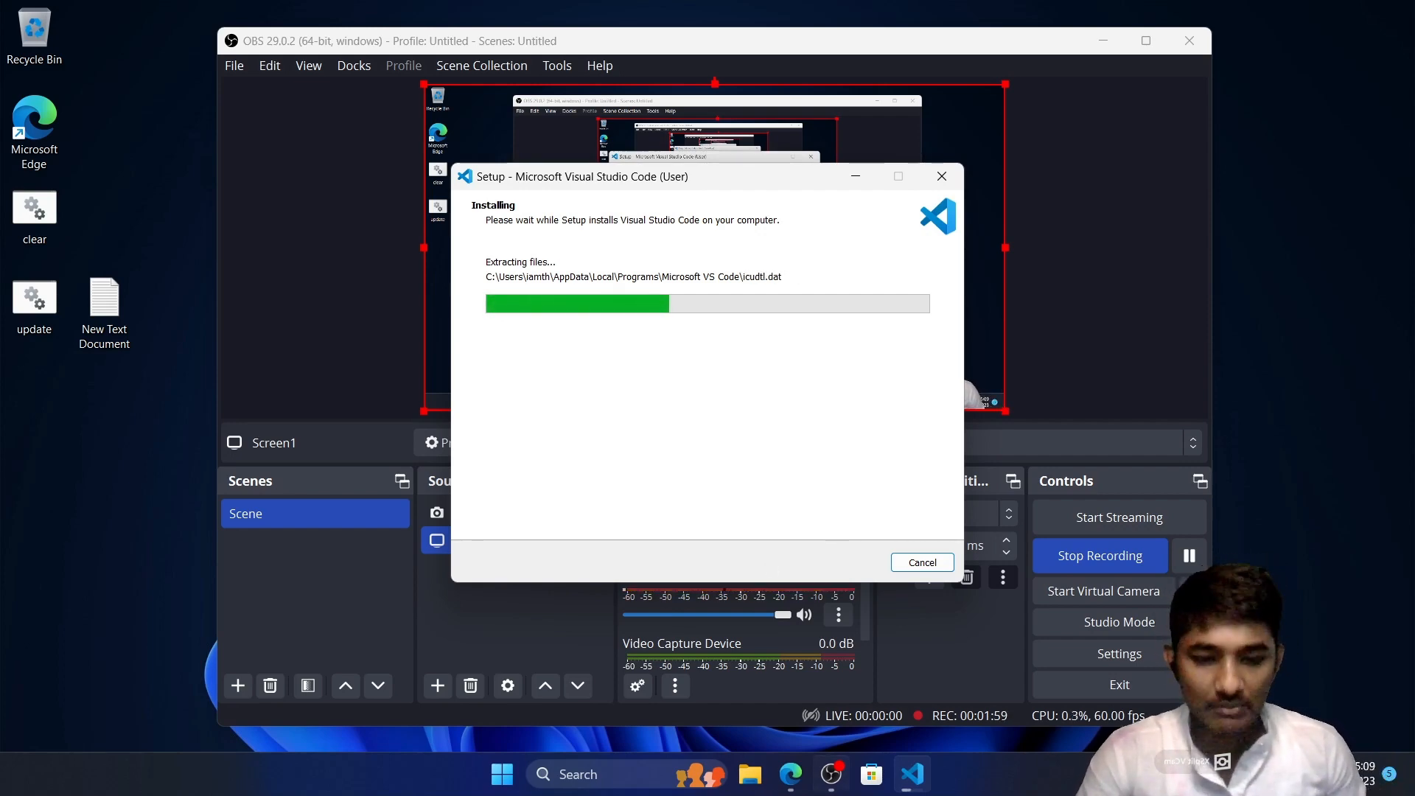
Finish the setup wizard with Visual Studio Code set to launch, and maximize the editor window
click(780, 778)
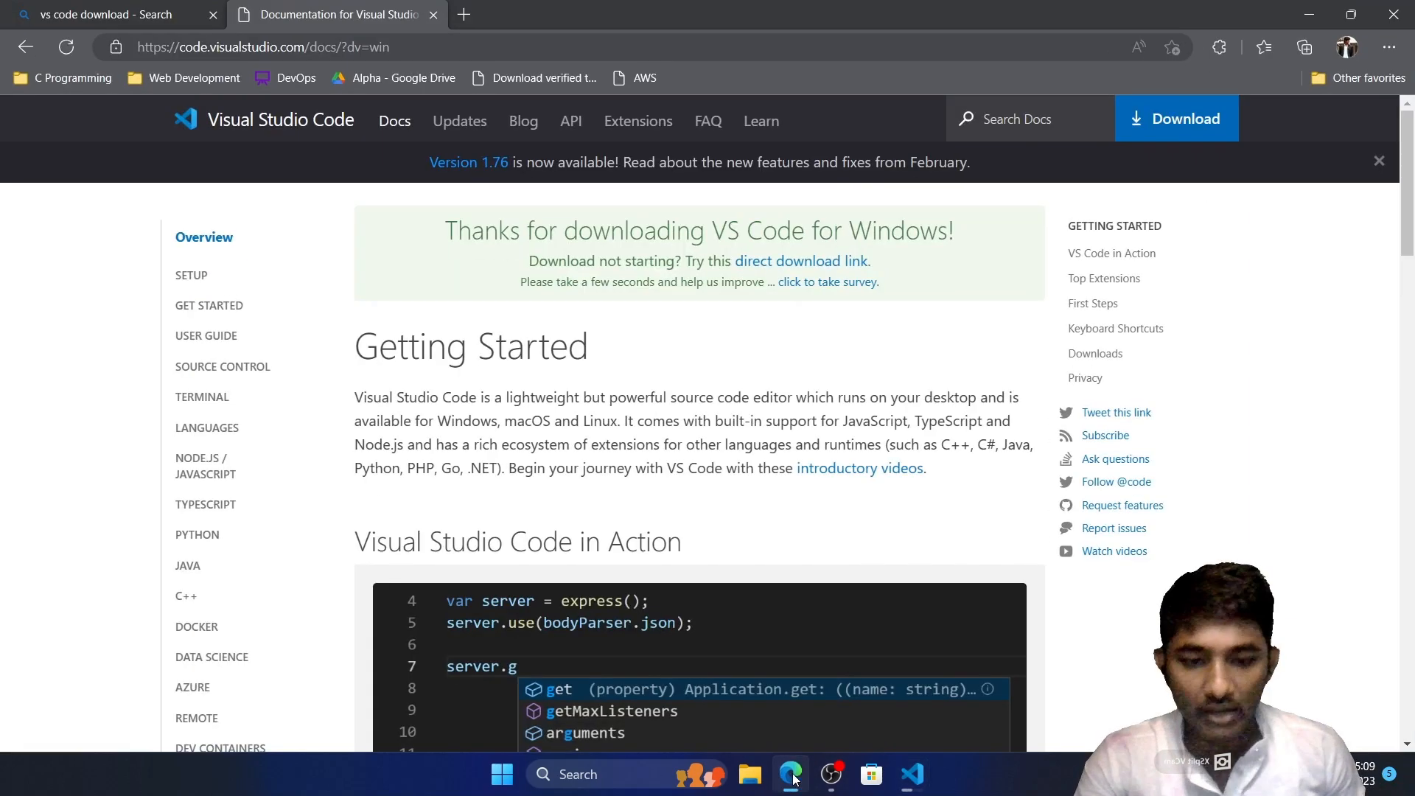
click(924, 781)
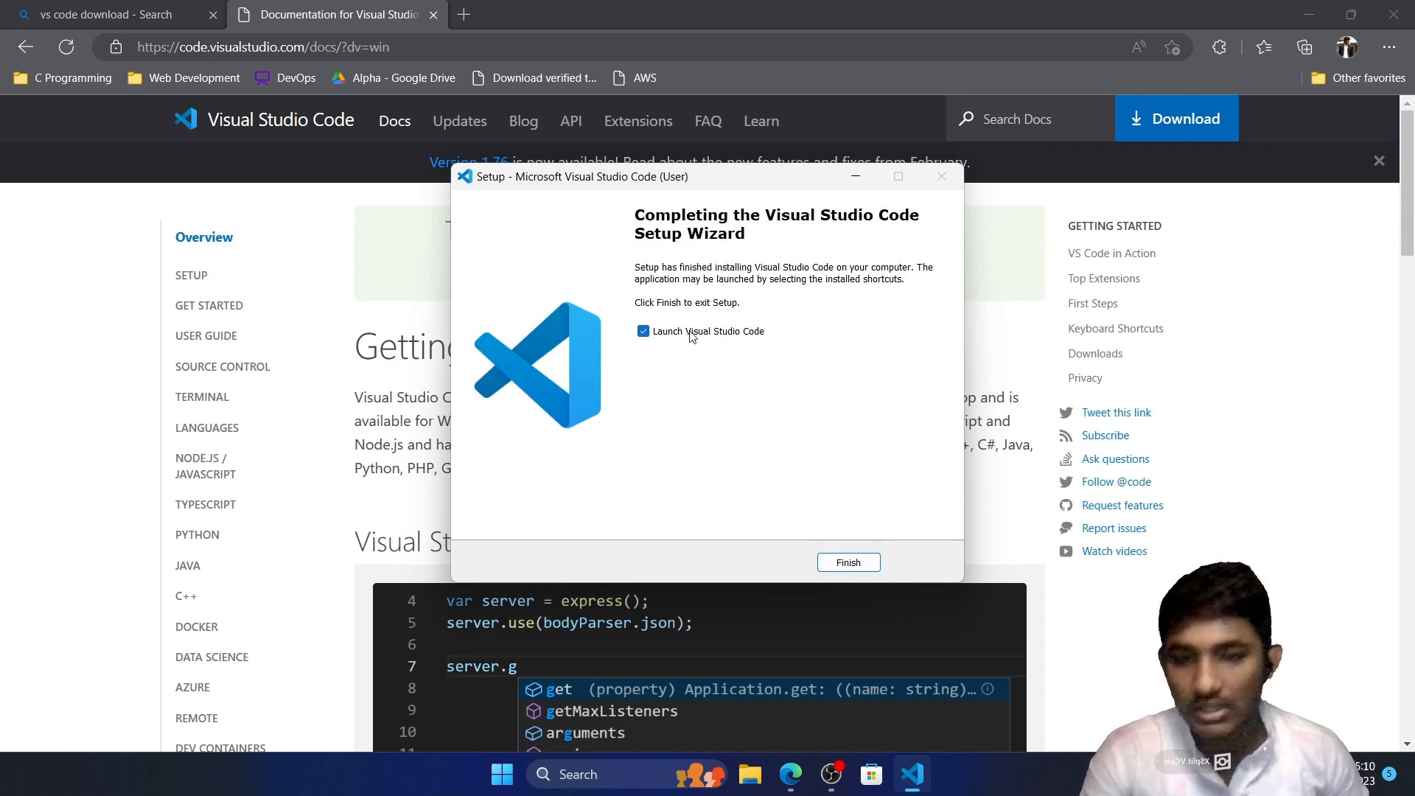
click(848, 563)
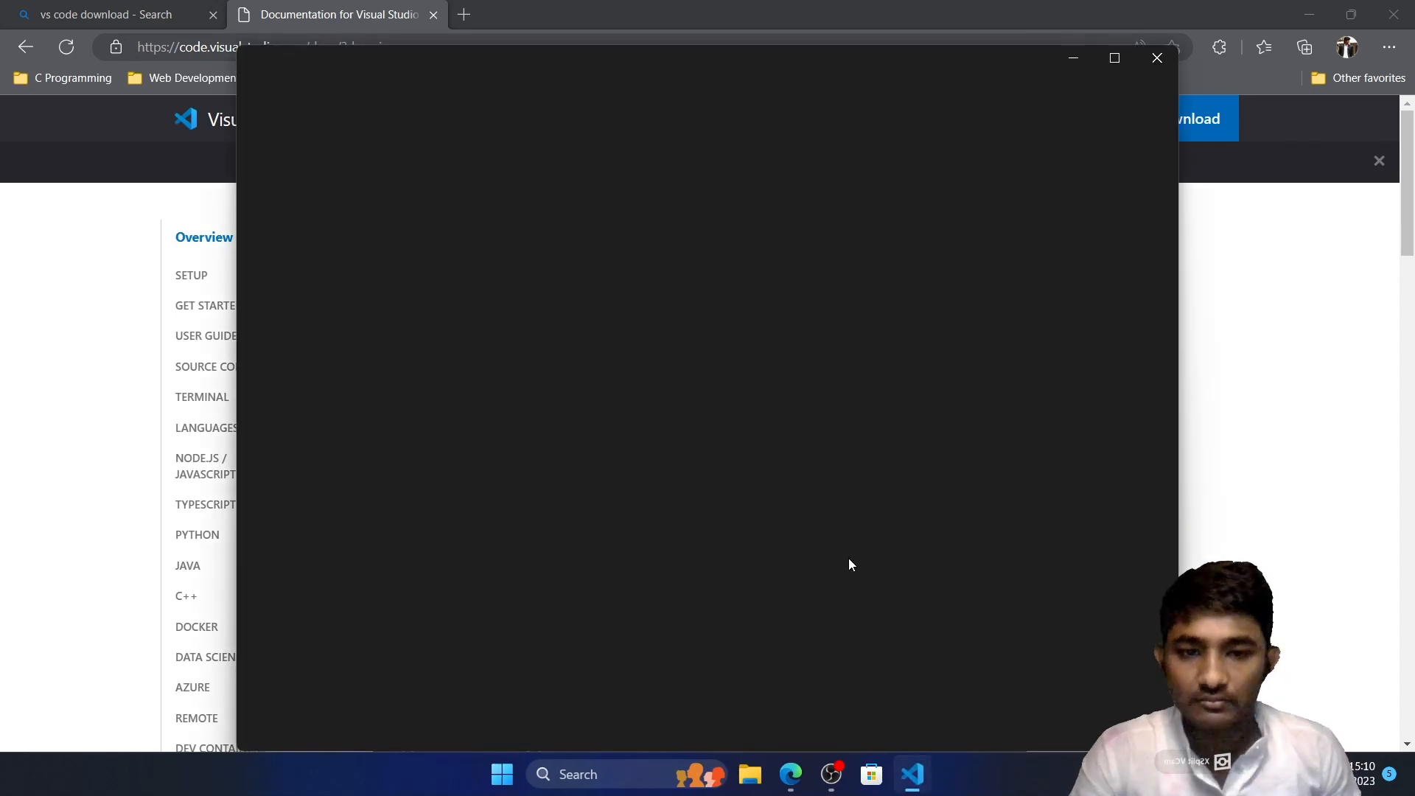
click(1108, 66)
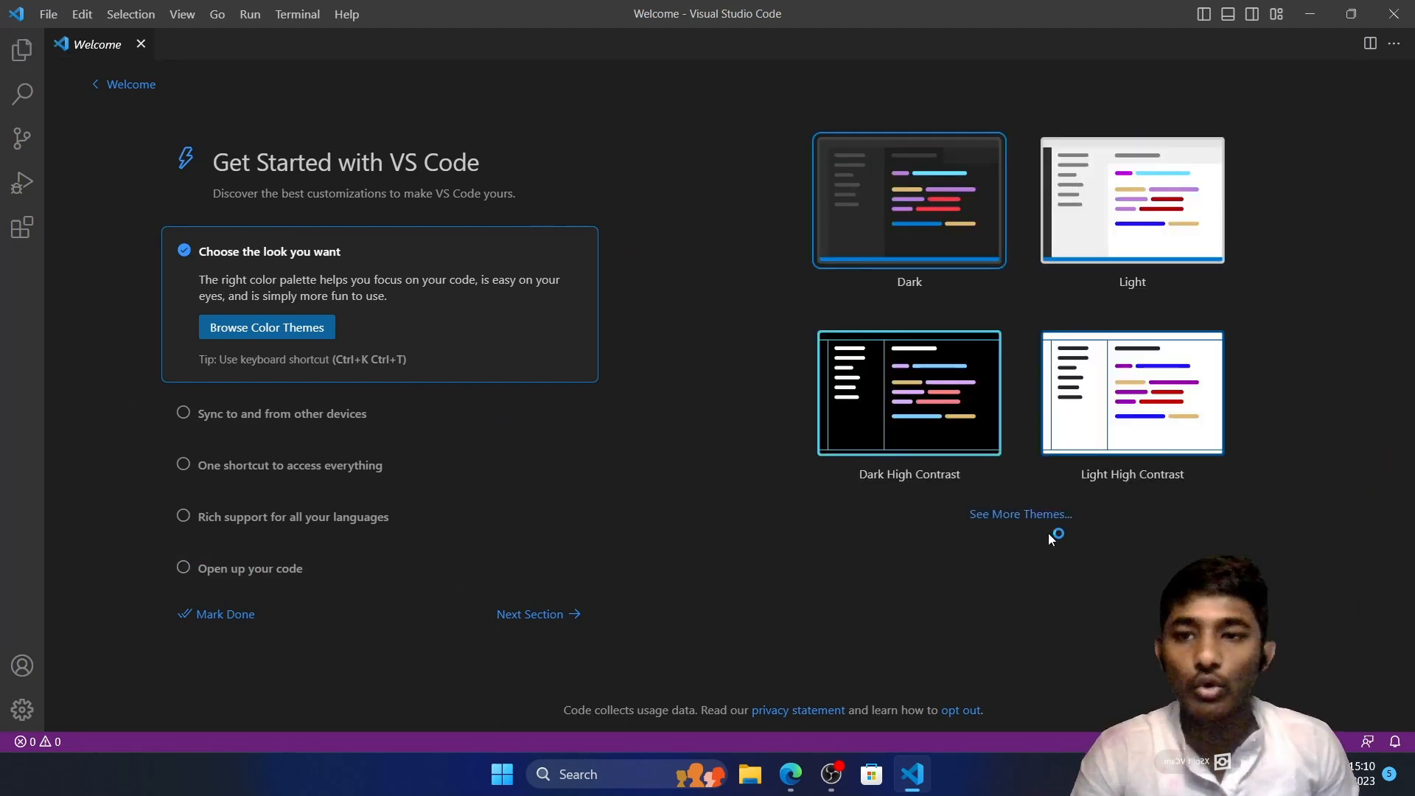
Try the Light color theme and switch back to the Dark theme
click(1142, 182)
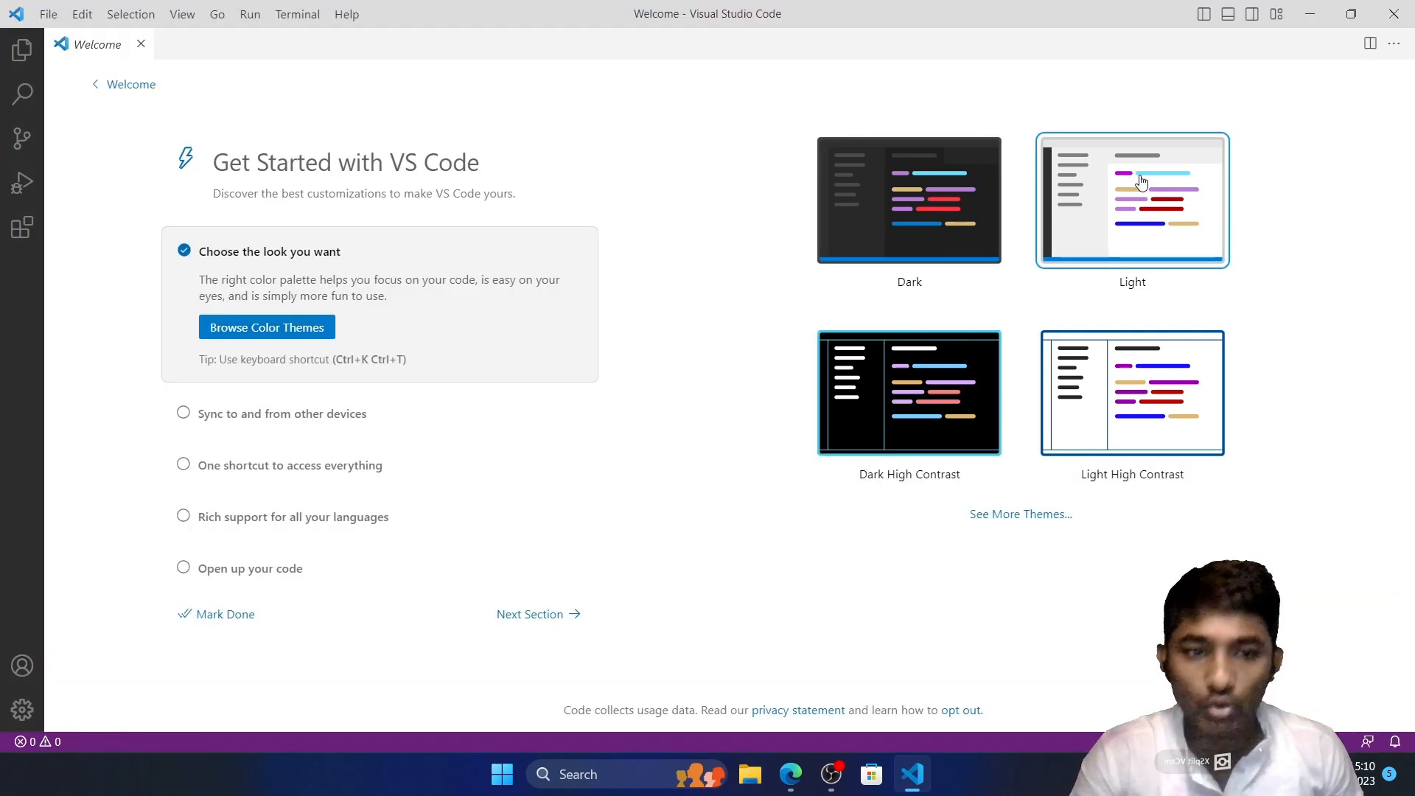
click(911, 190)
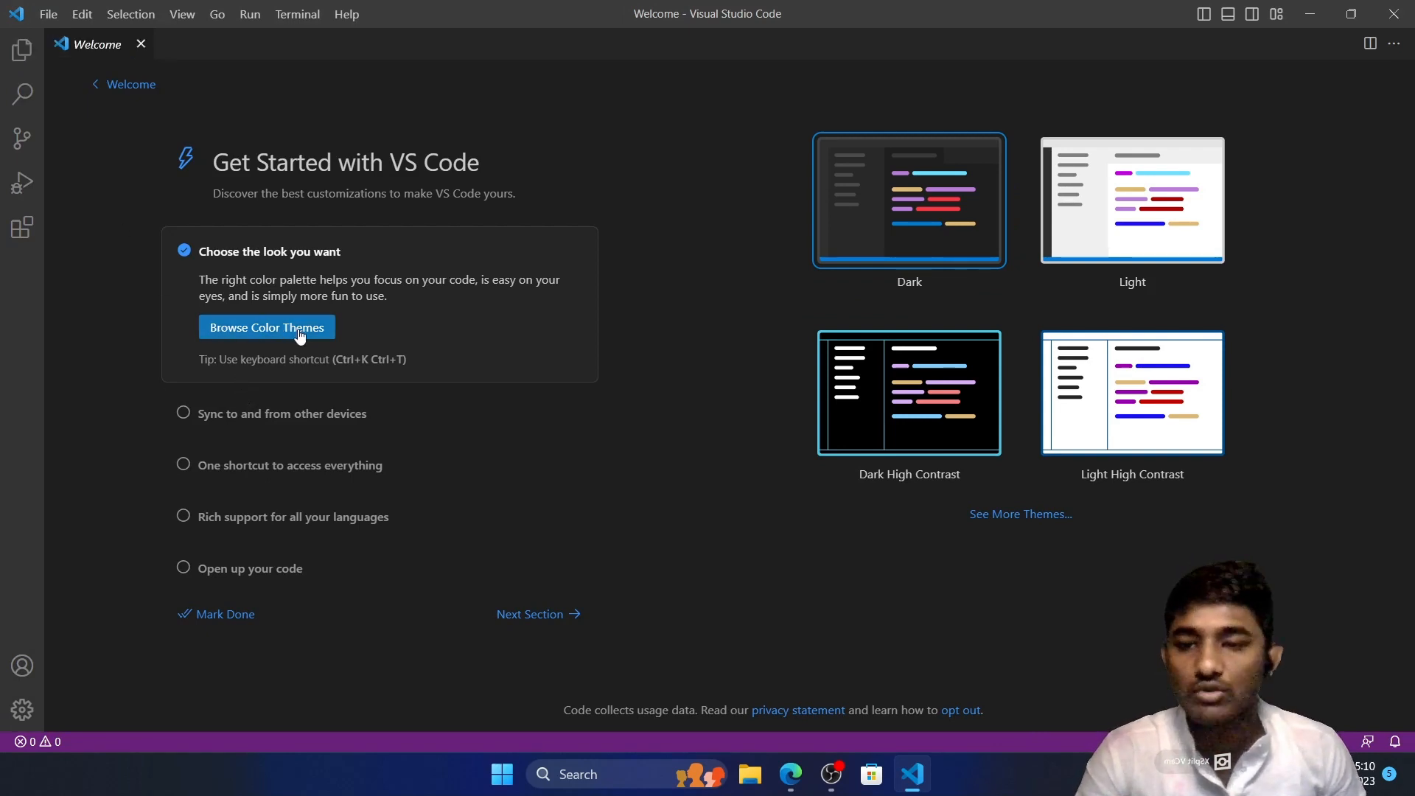
Close the Welcome page and show the file Explorer view in the editor
click(141, 45)
click(16, 56)
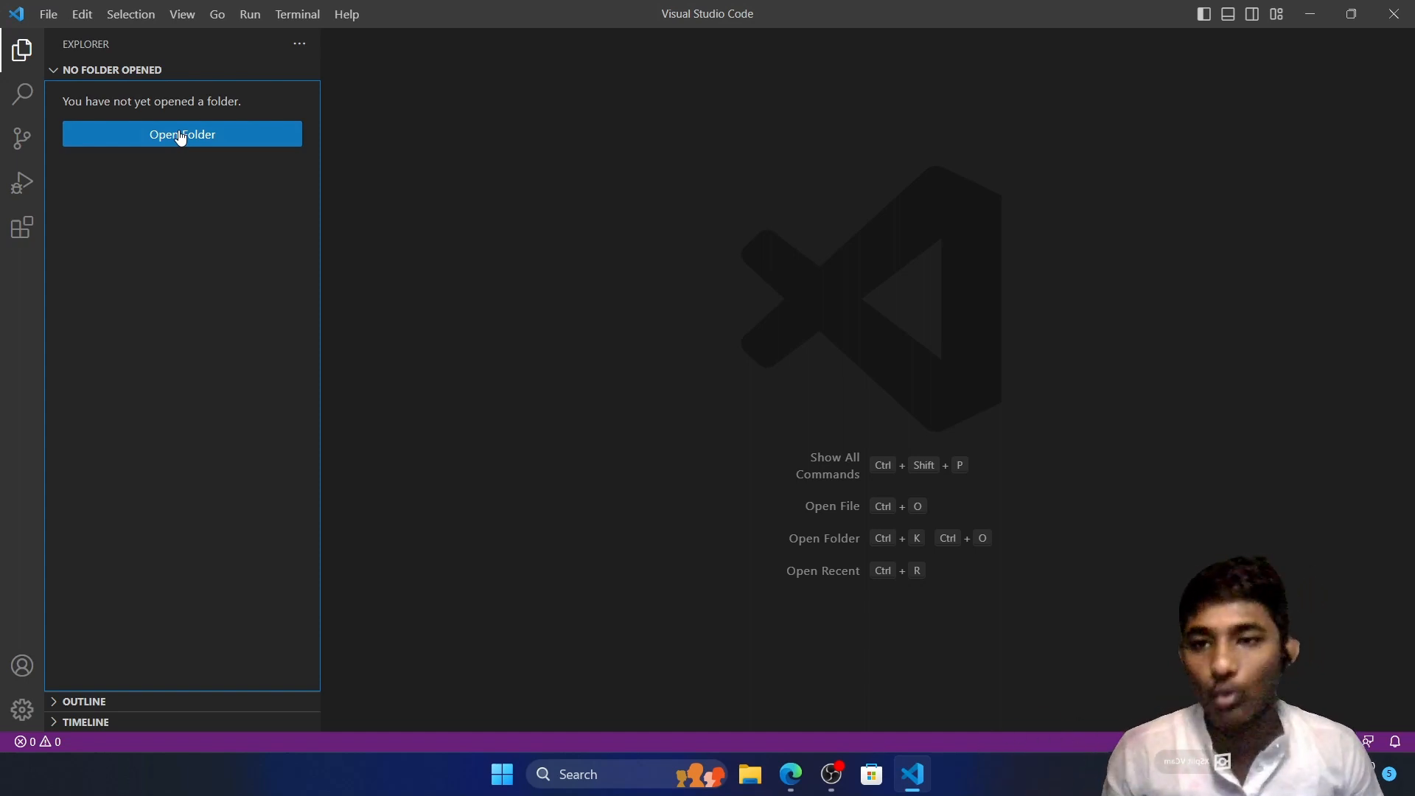
Minimize the editor and browser windows, and open New Volume (D:) in File Explorer
click(1308, 13)
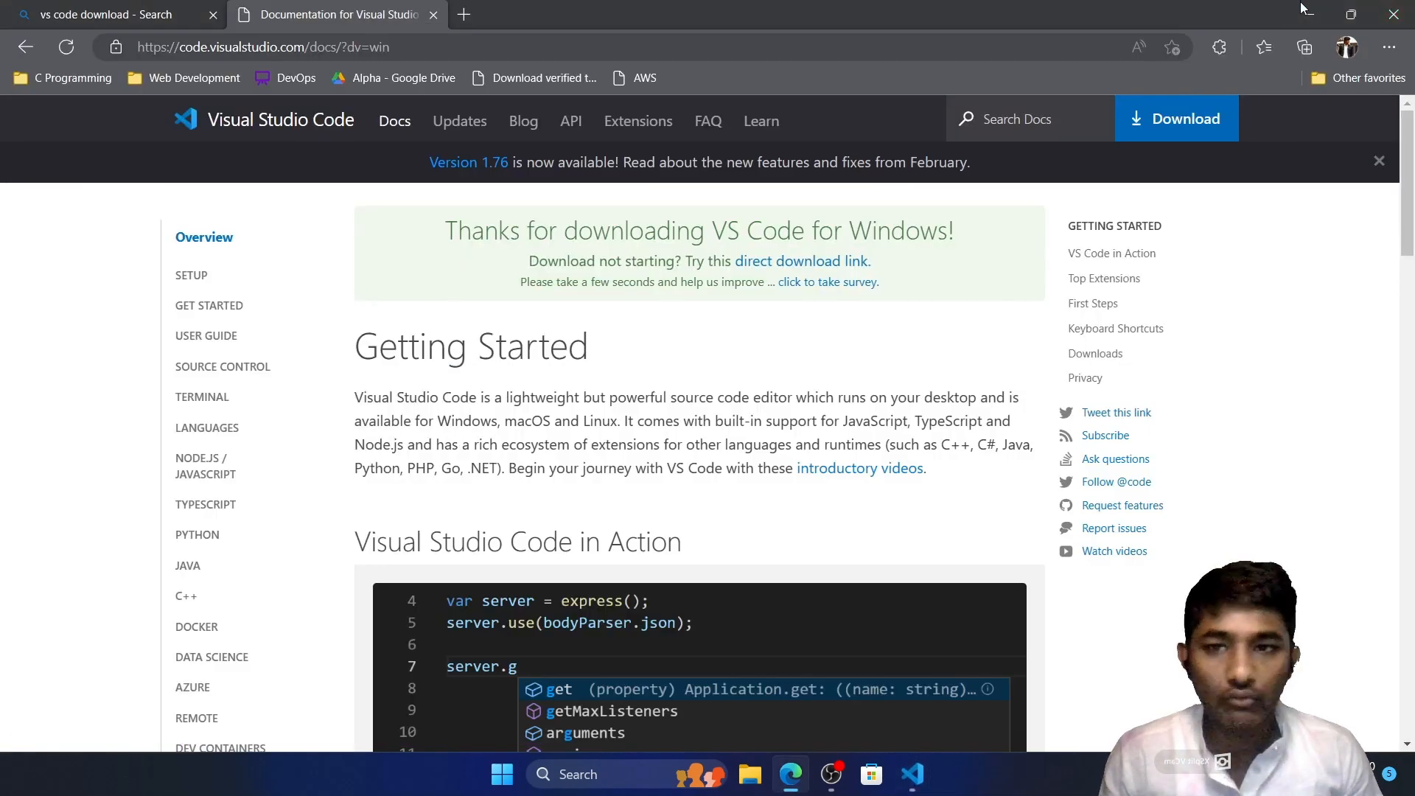
click(1307, 13)
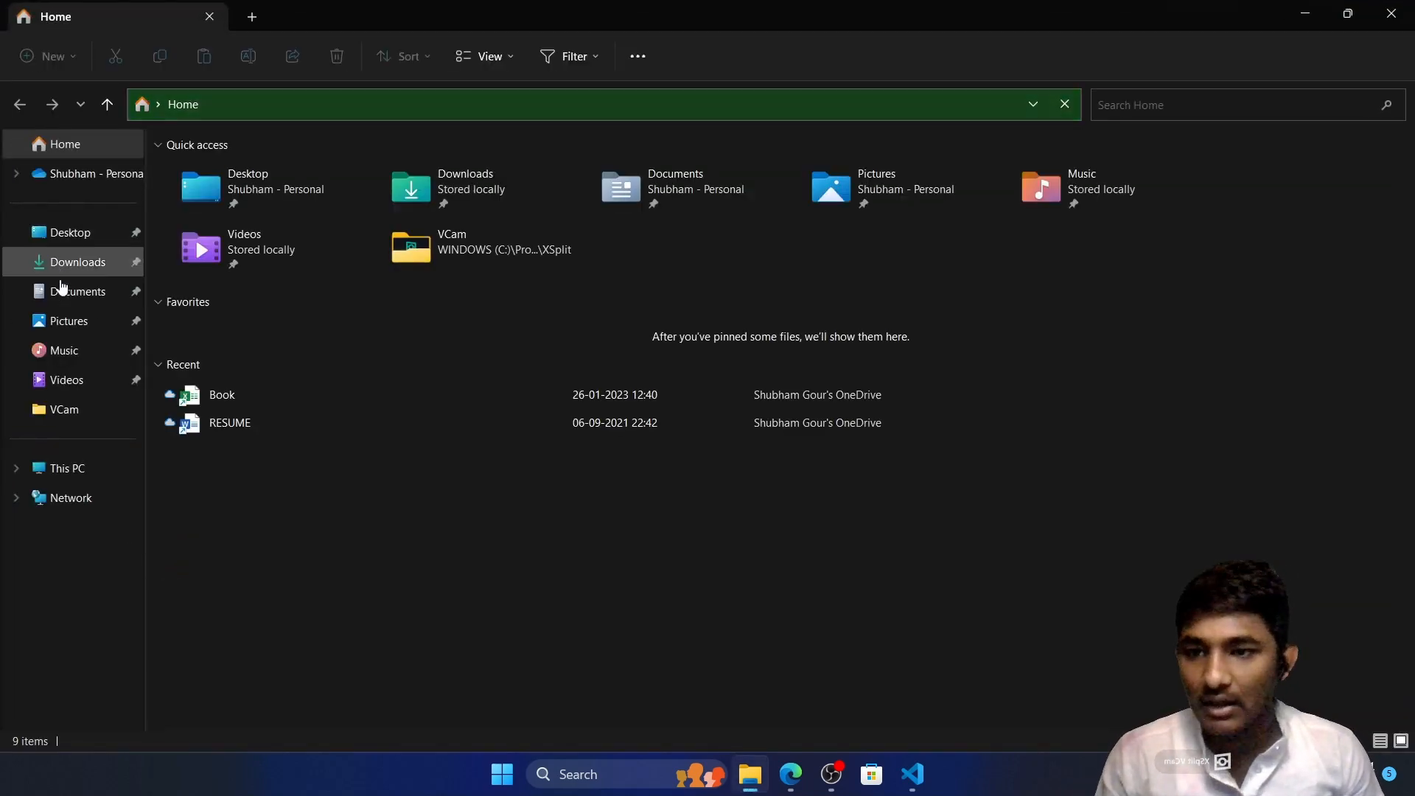
click(64, 468)
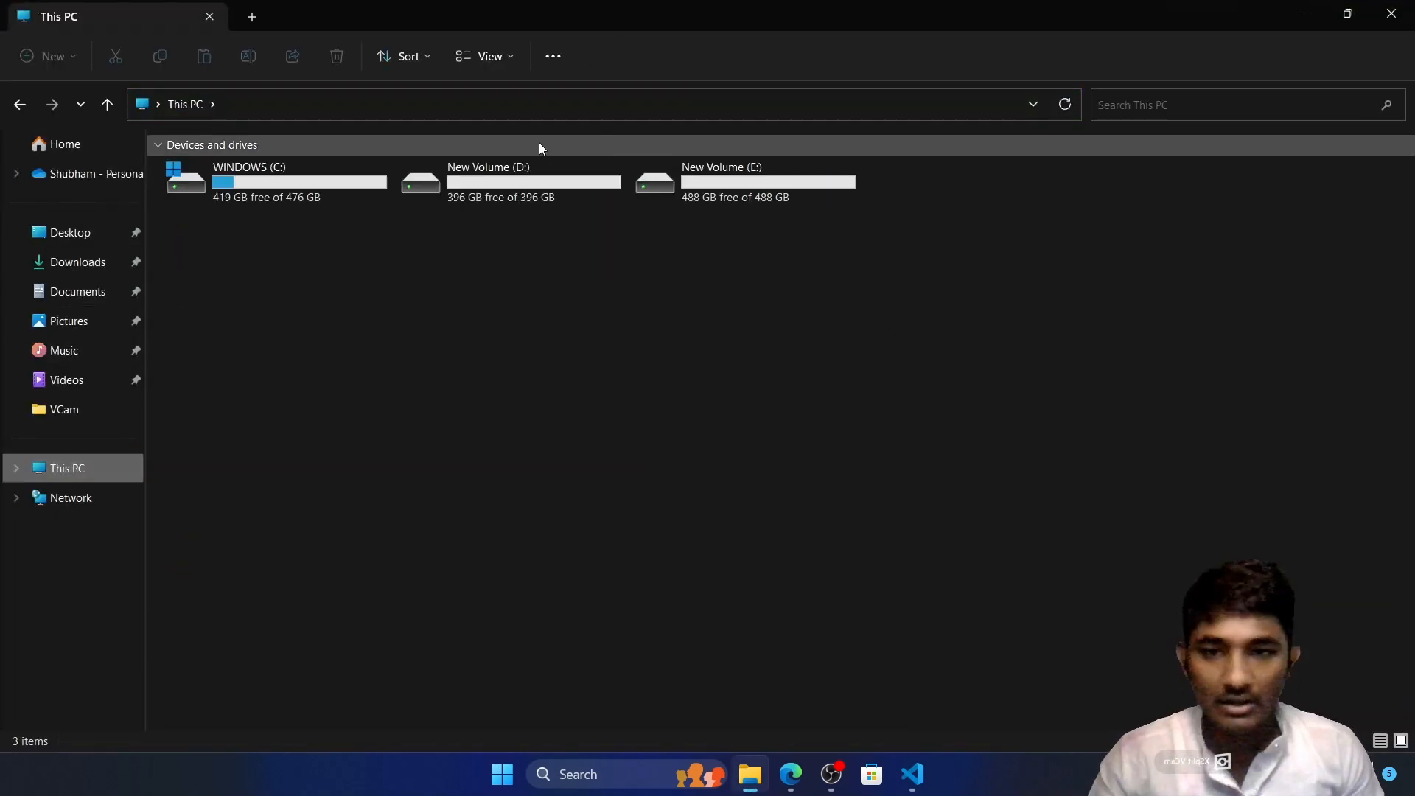
double_click(538, 171)
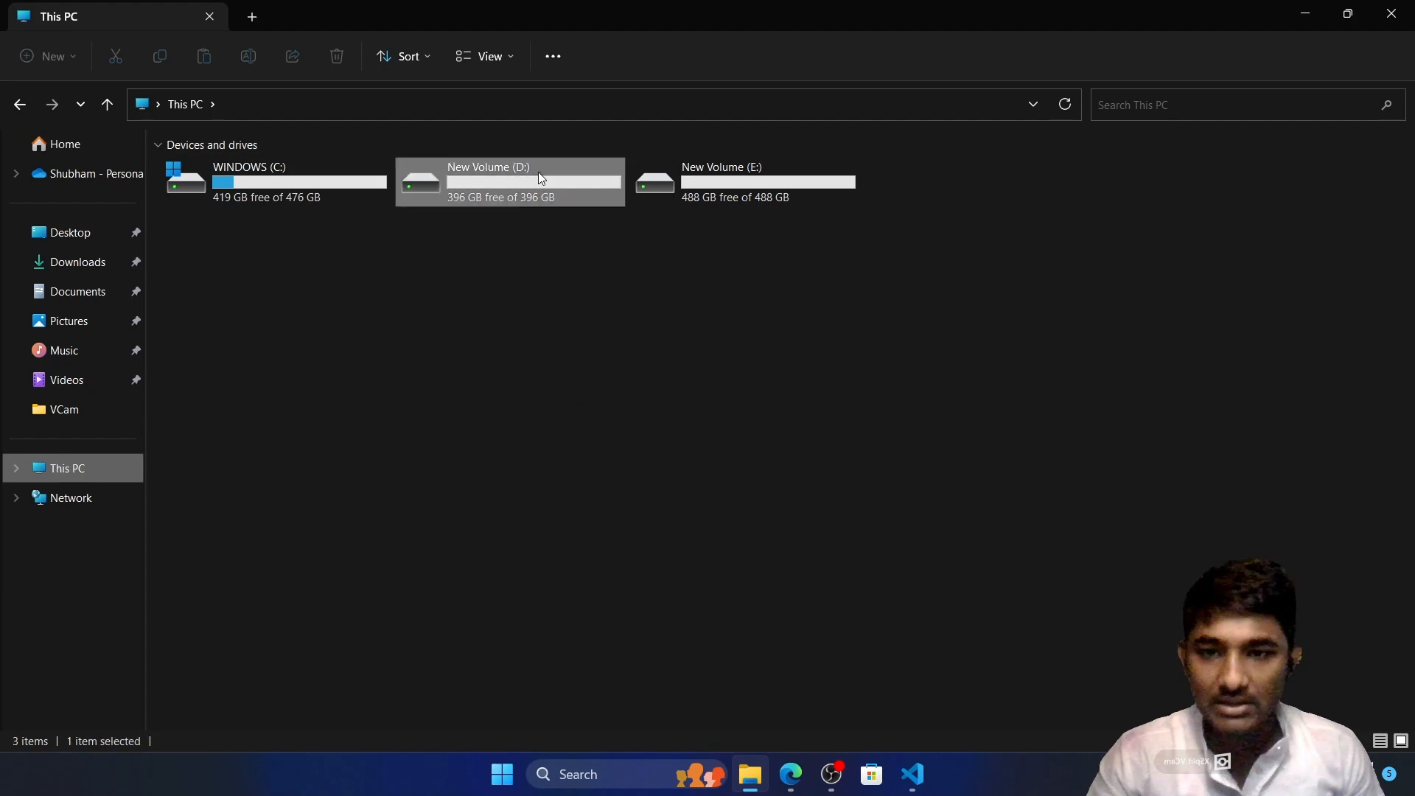
Create a new folder named Python on the D: drive and open it
right_click(369, 280)
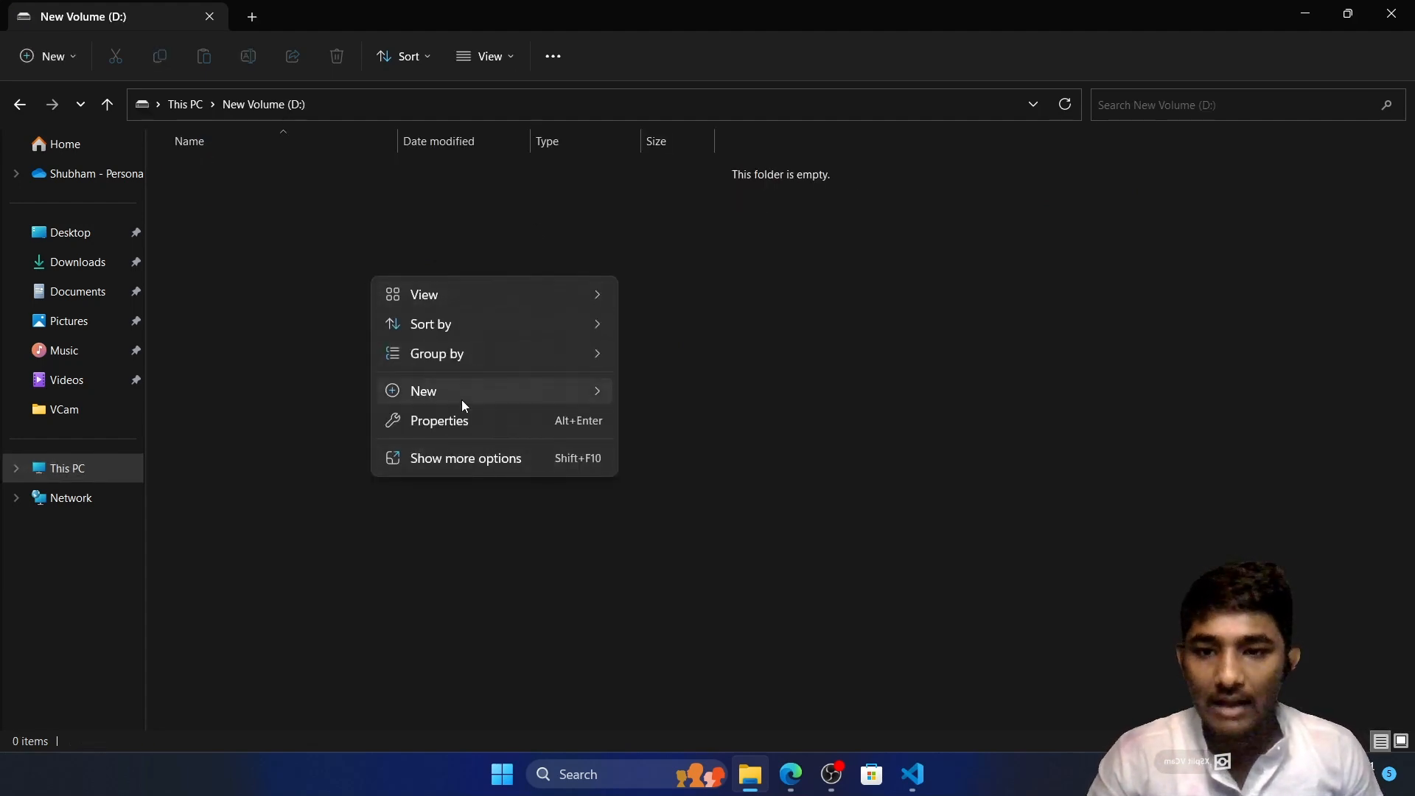
mouse_move(465, 399)
click(667, 395)
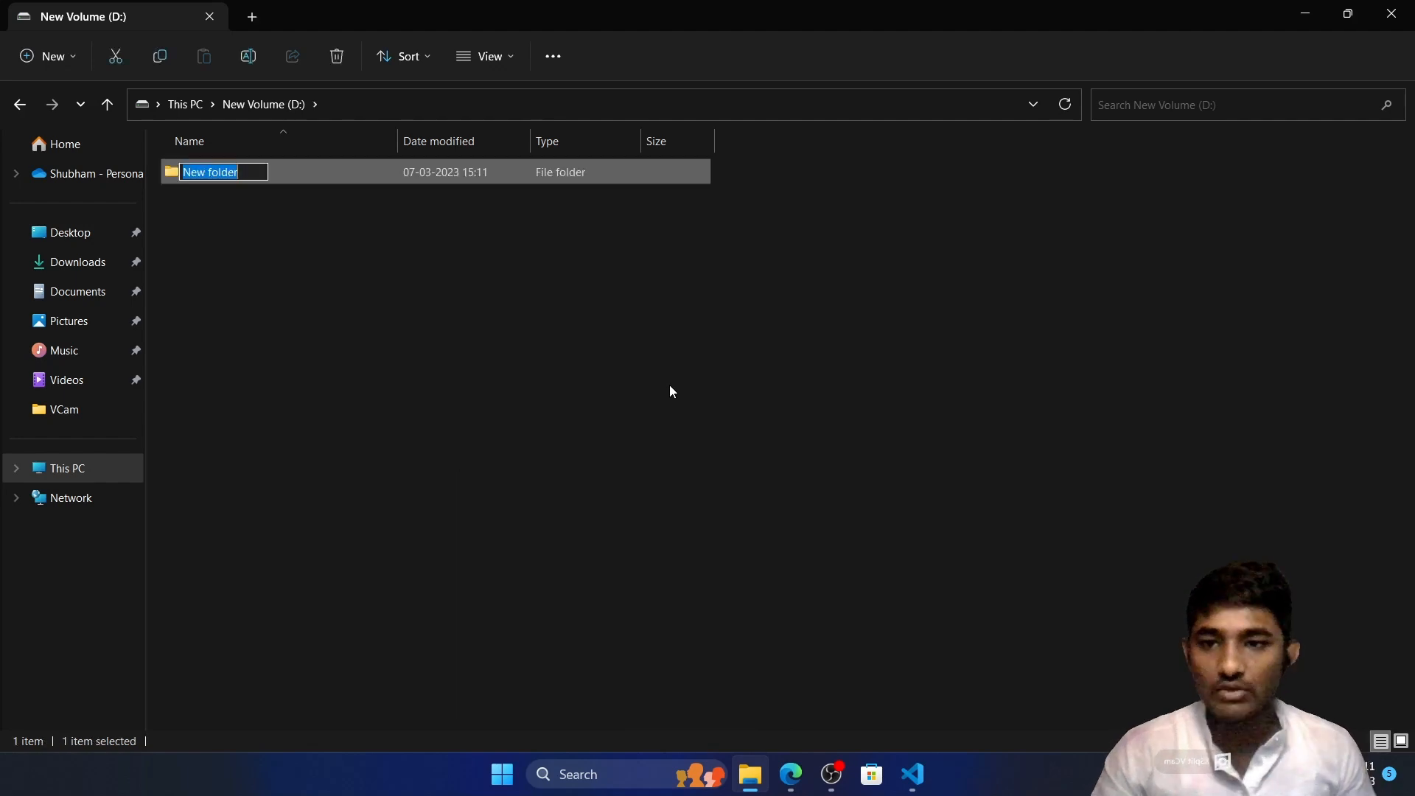
text(Dev)
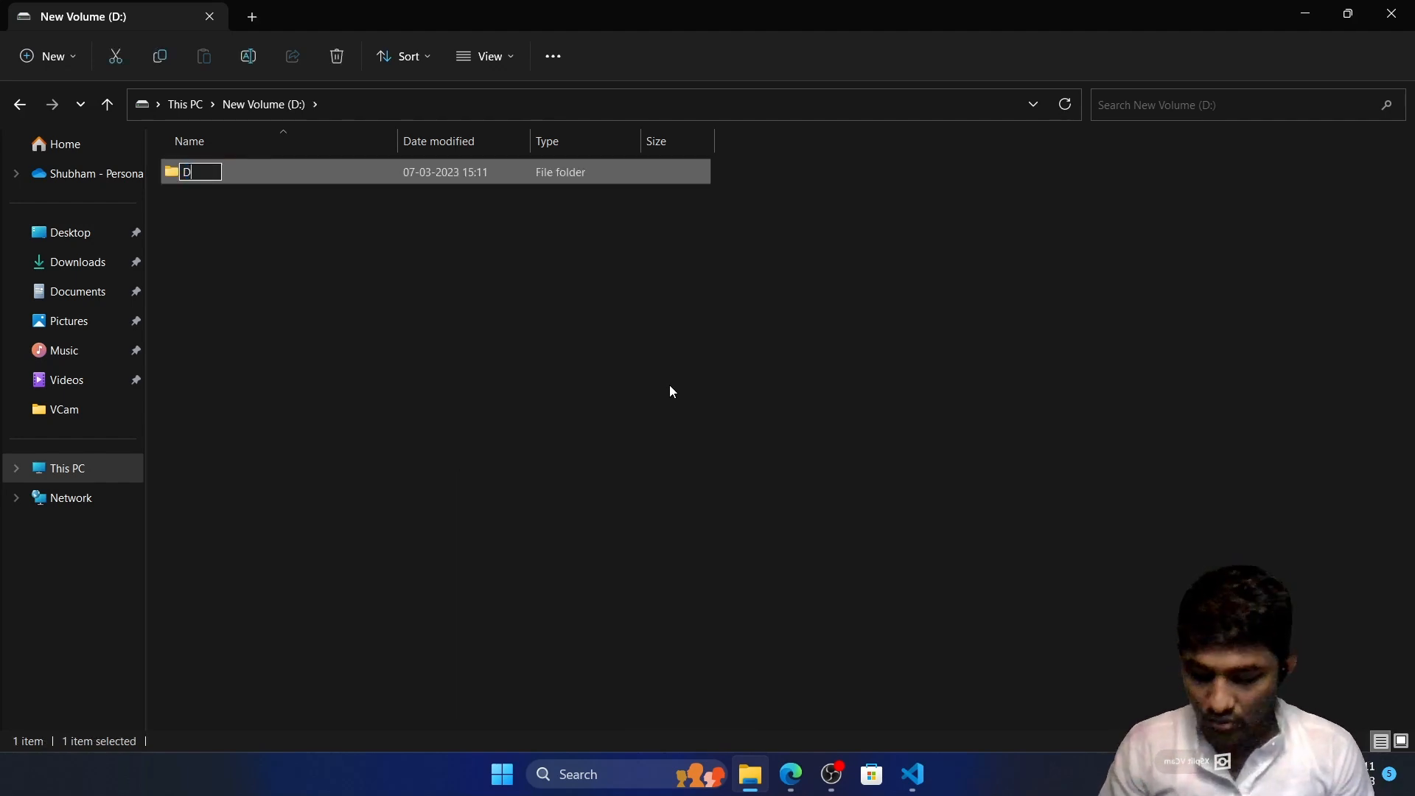
key(BackSpace)
key(BackSpace)
key(BackSpace)
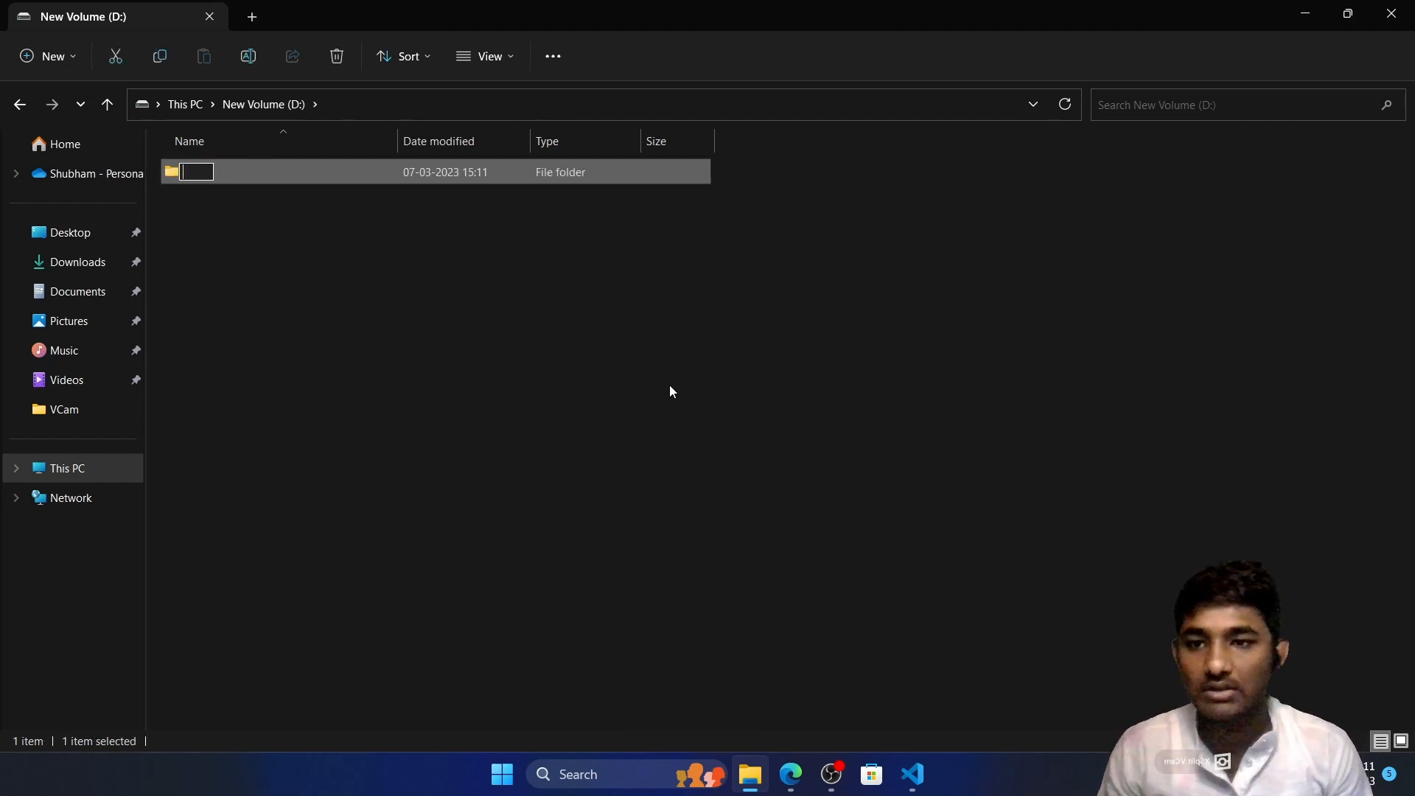
text(Python)
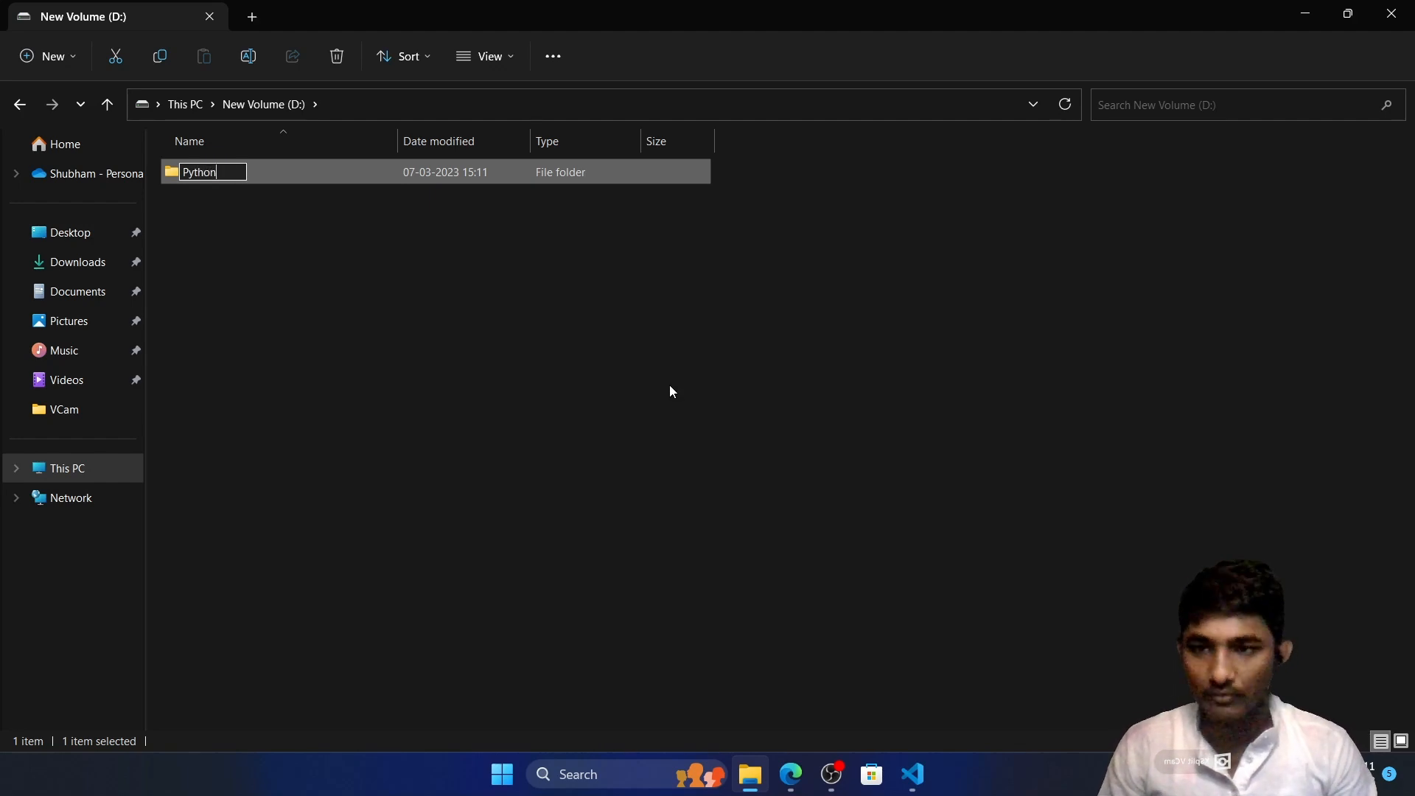
key(Return)
key(Return)
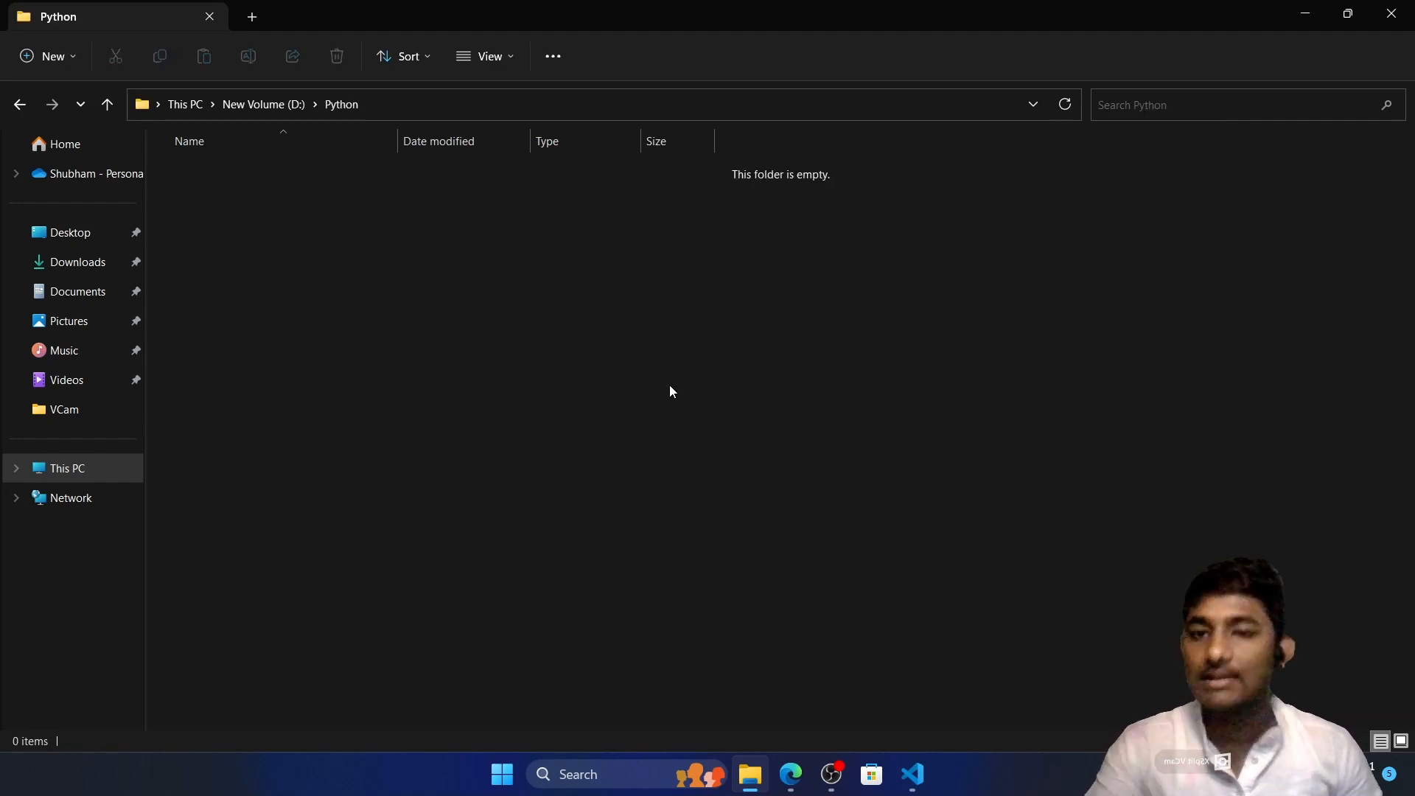
View the extended context options of the Python folder, including Open with Code, and dismiss them
right_click(631, 326)
click(716, 541)
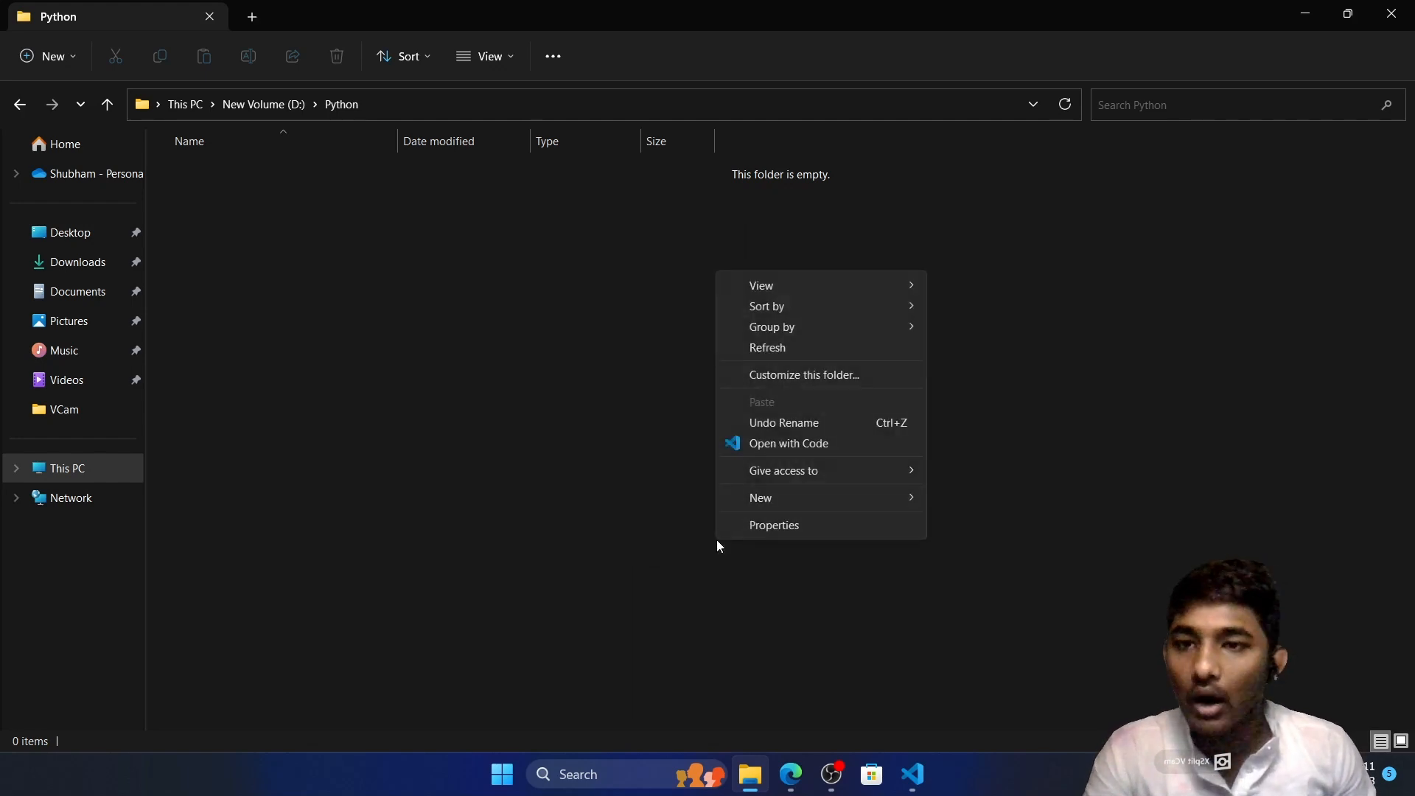
click(600, 391)
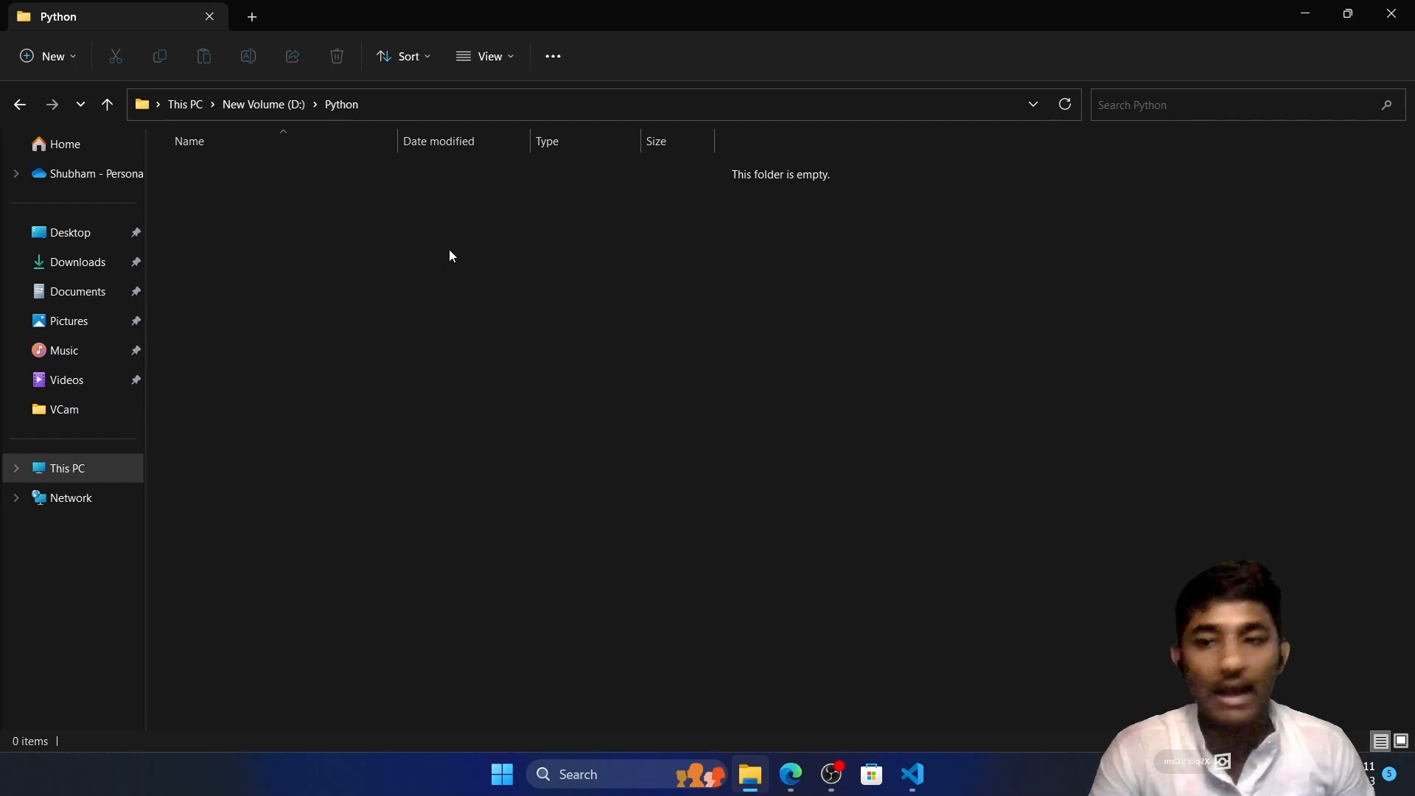
Open the Python folder in Visual Studio Code, trusting its authors and those of all files in the parent folder d:\
right_click(444, 275)
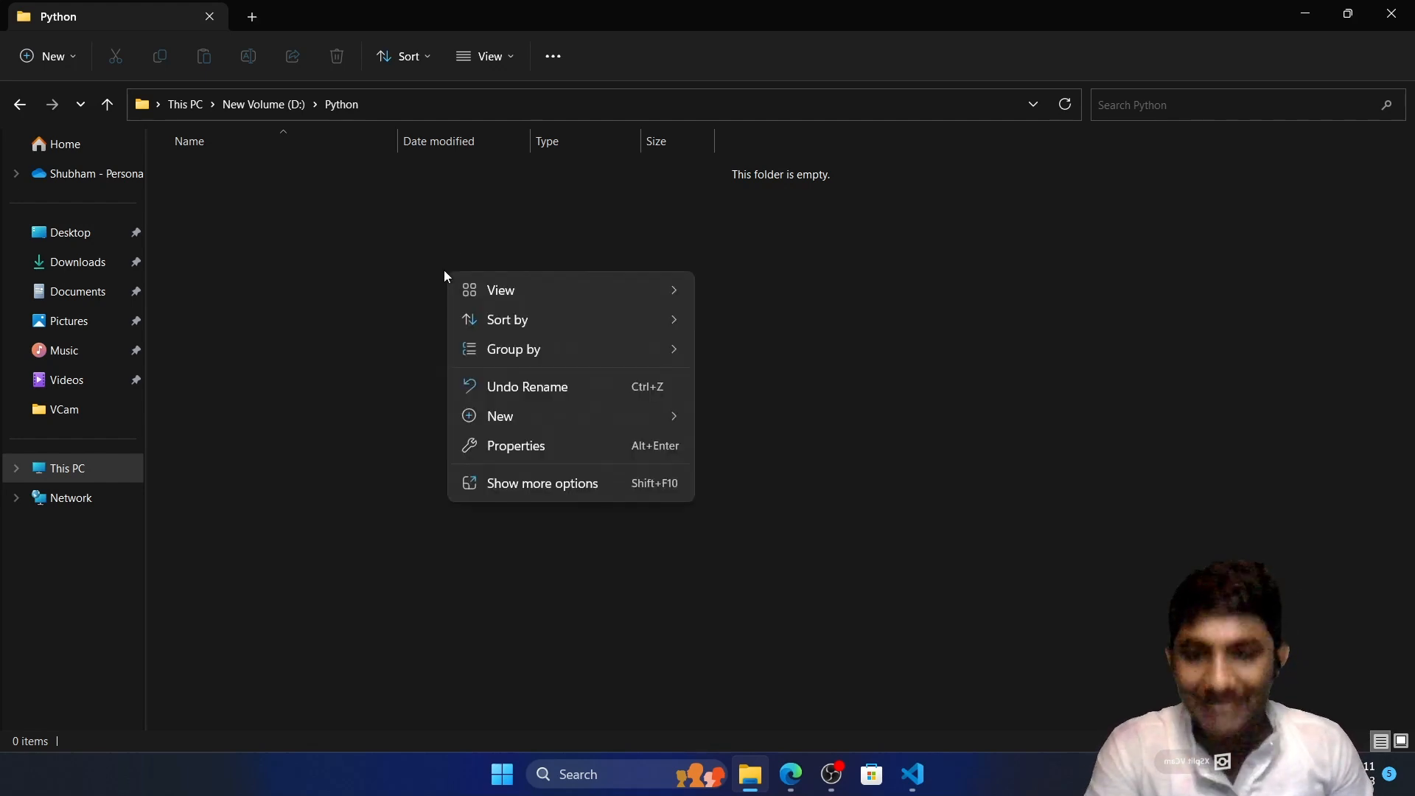
click(521, 485)
click(591, 391)
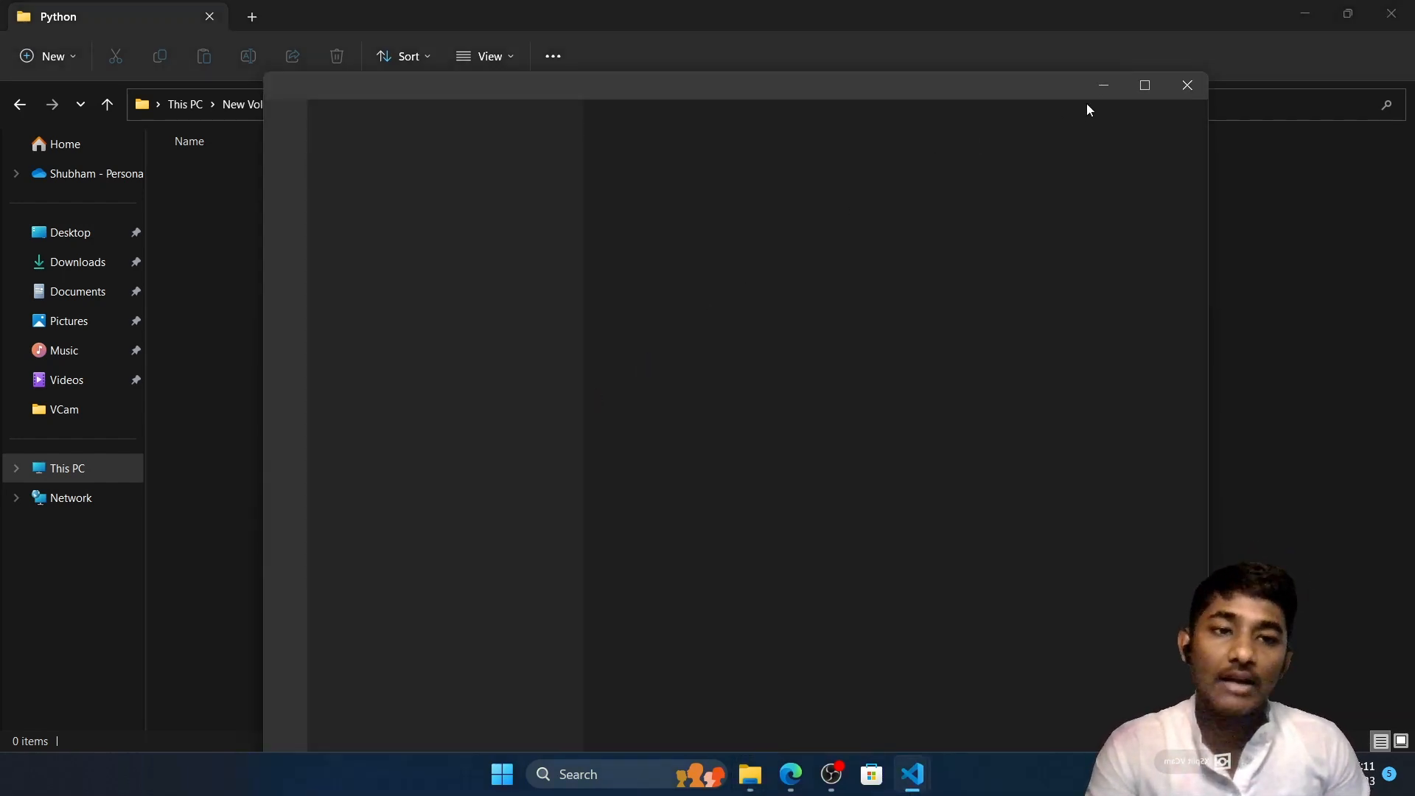
click(1138, 85)
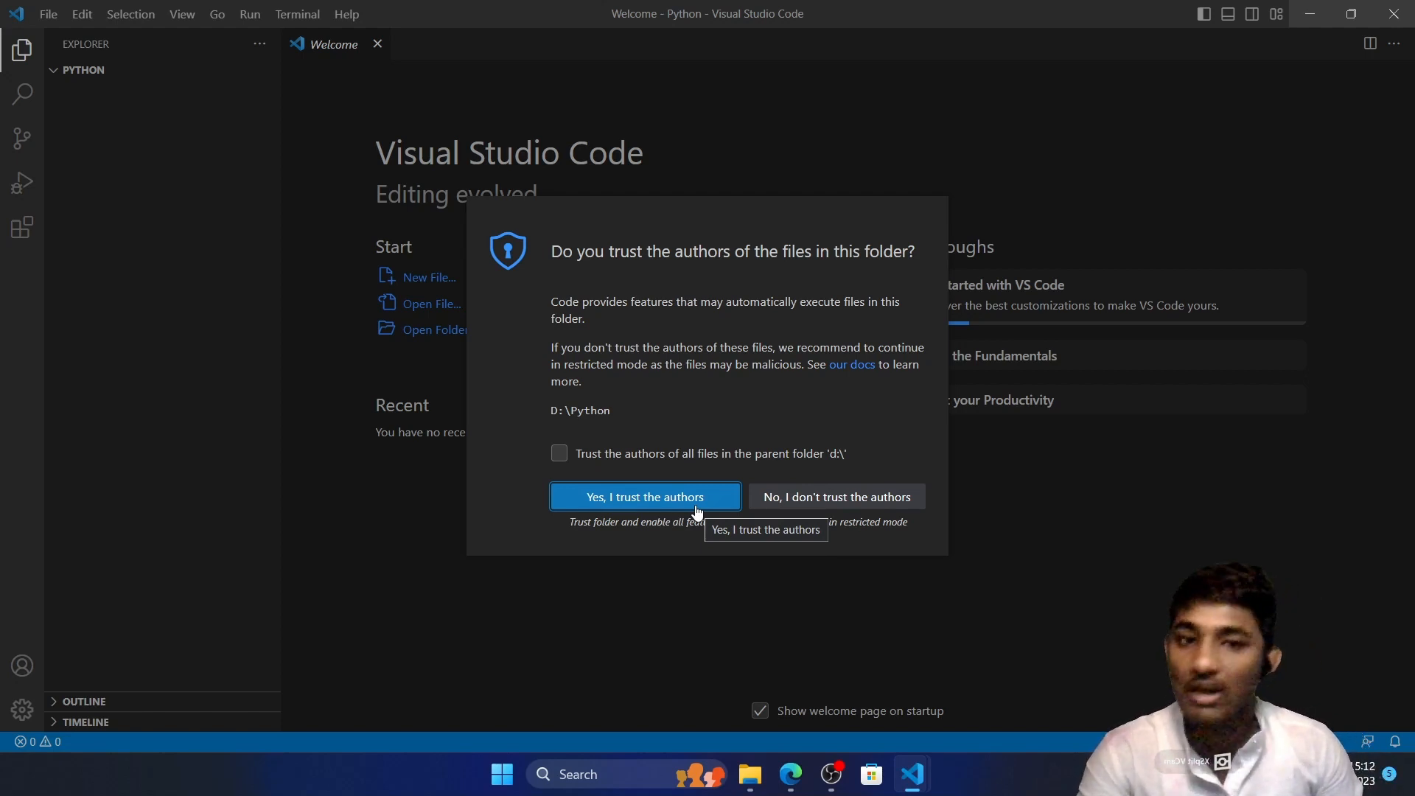
click(590, 454)
click(624, 501)
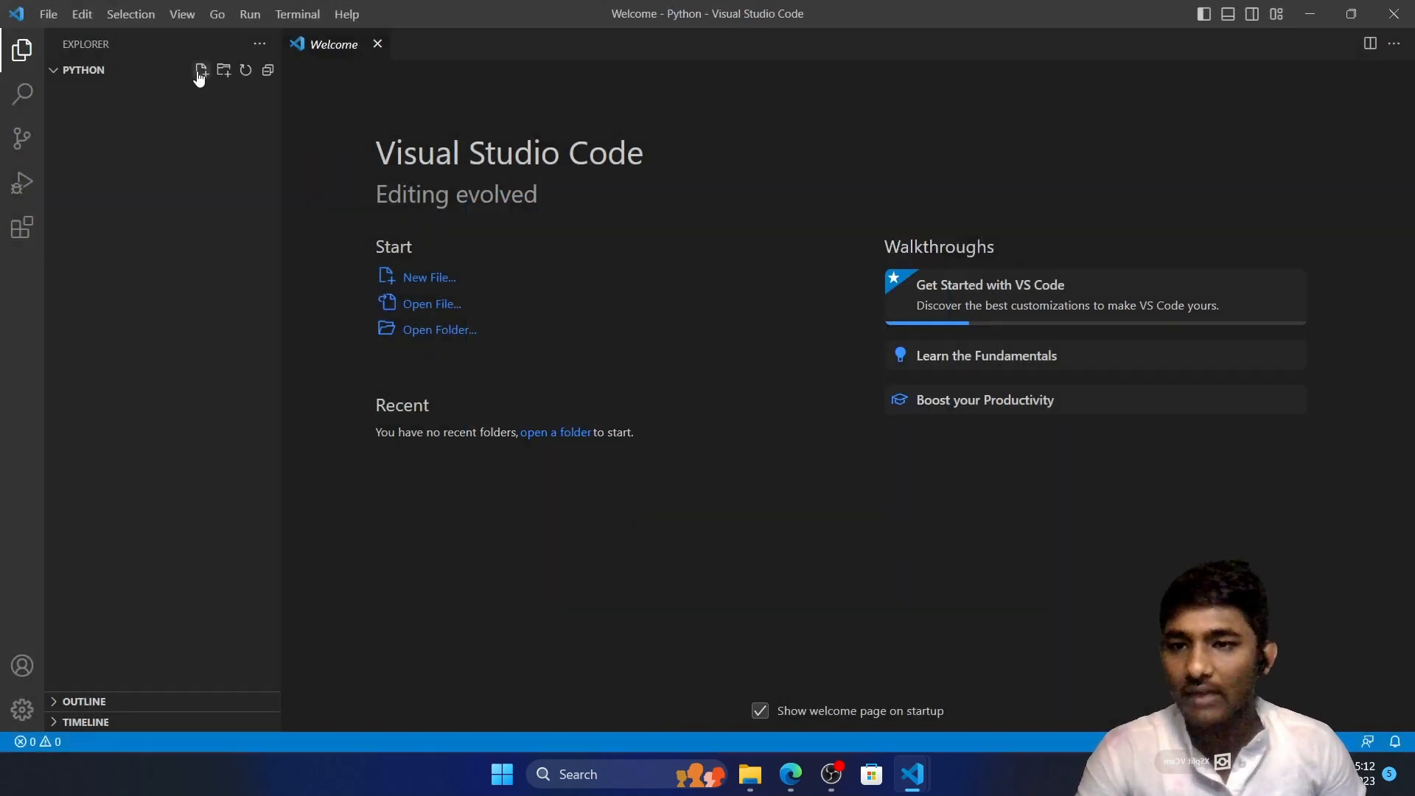
click(201, 72)
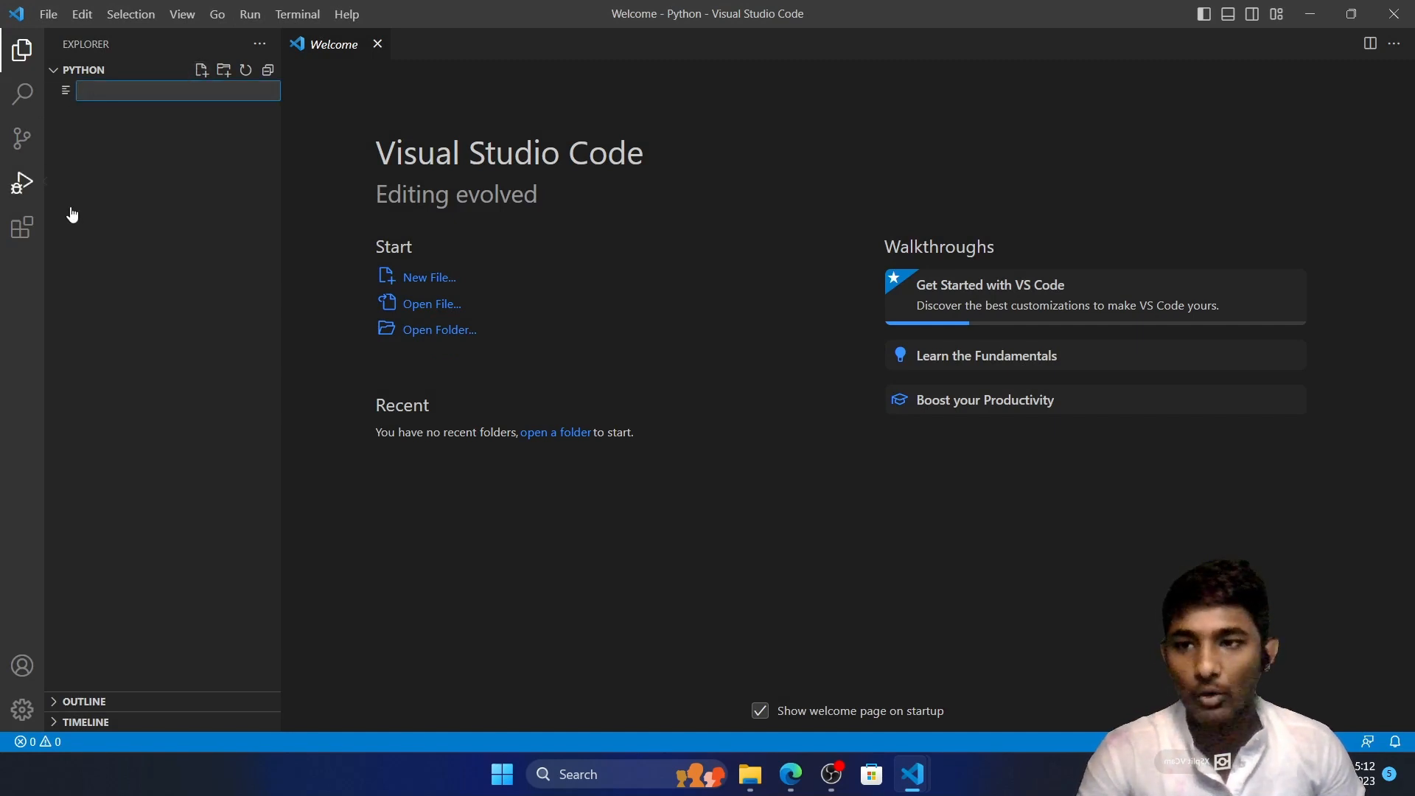
click(169, 205)
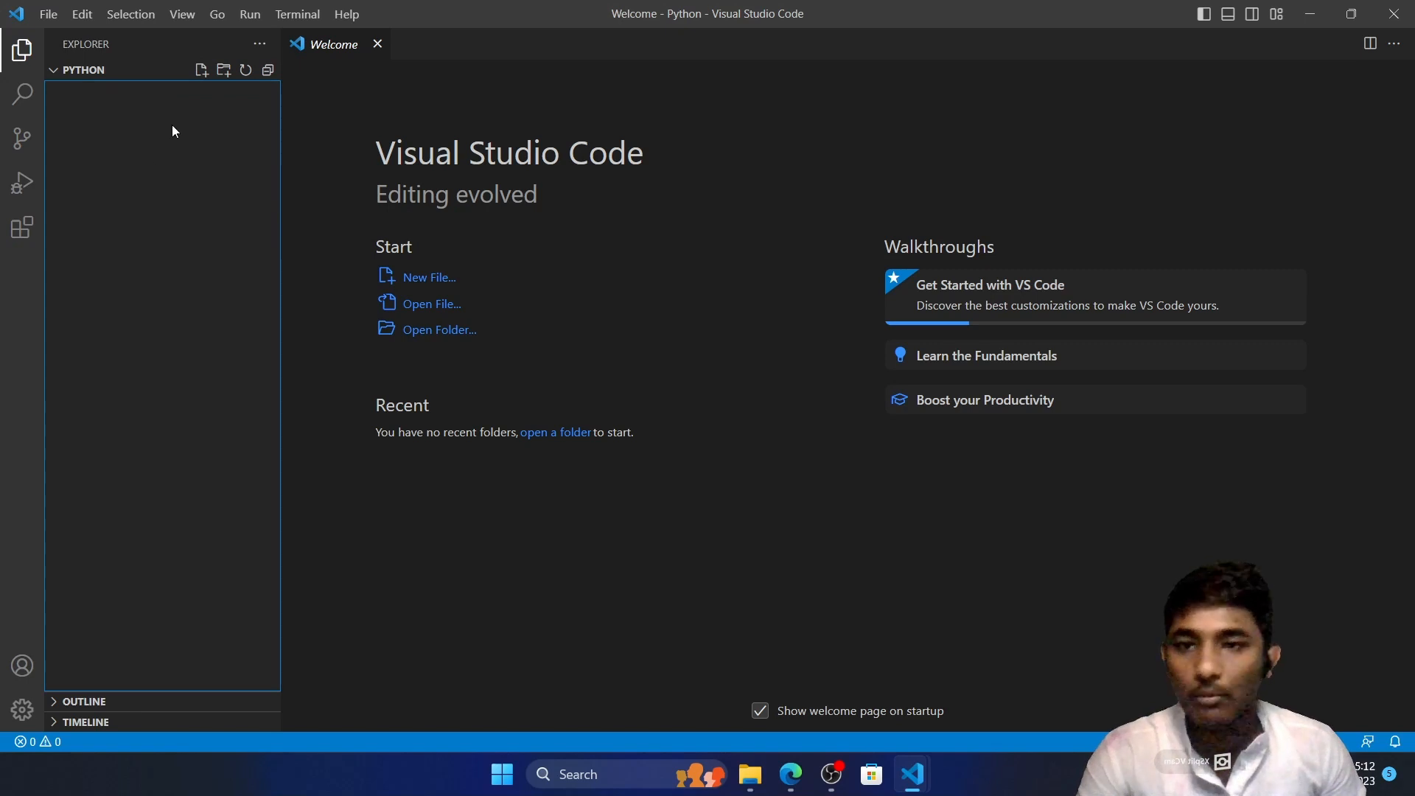
click(20, 186)
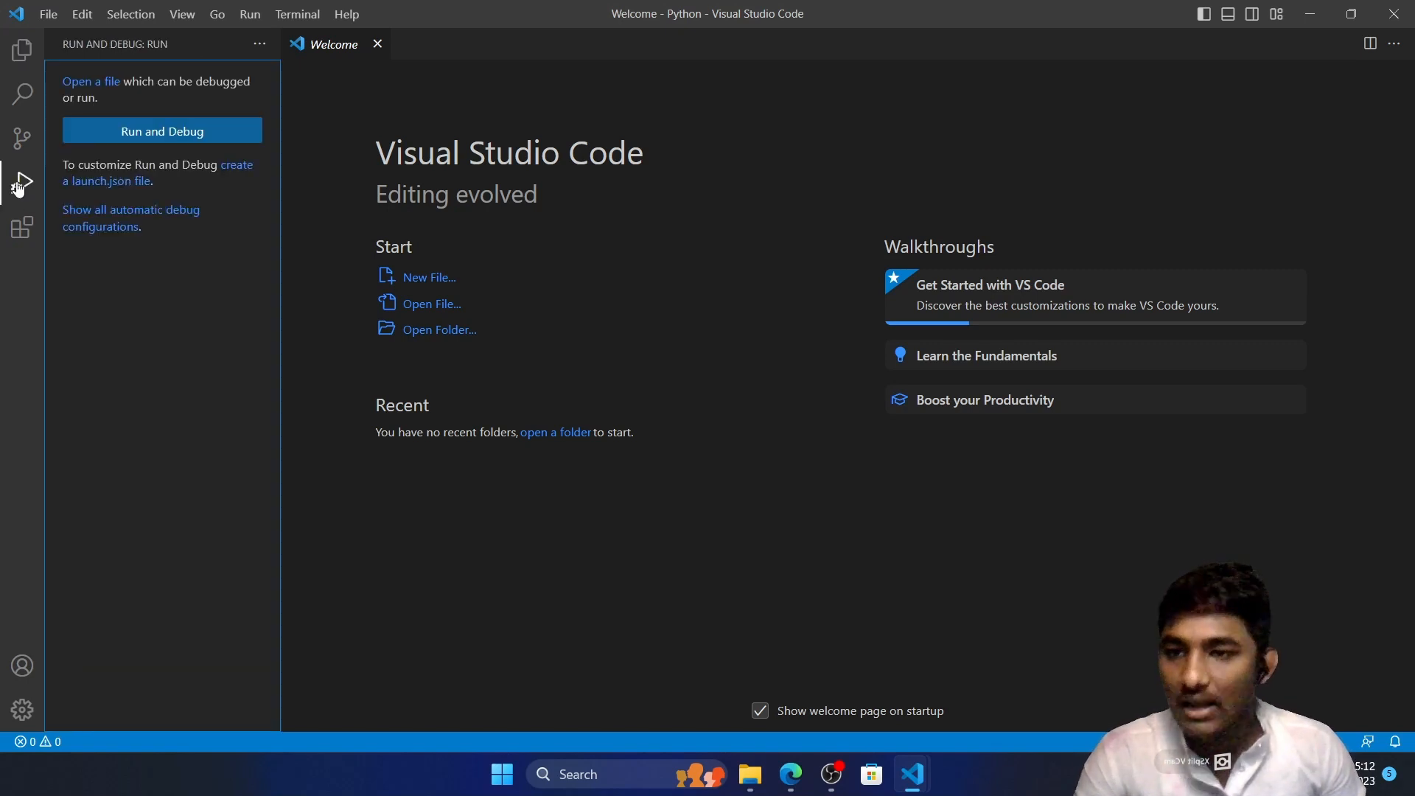
Search the extensions marketplace for code runner
click(21, 230)
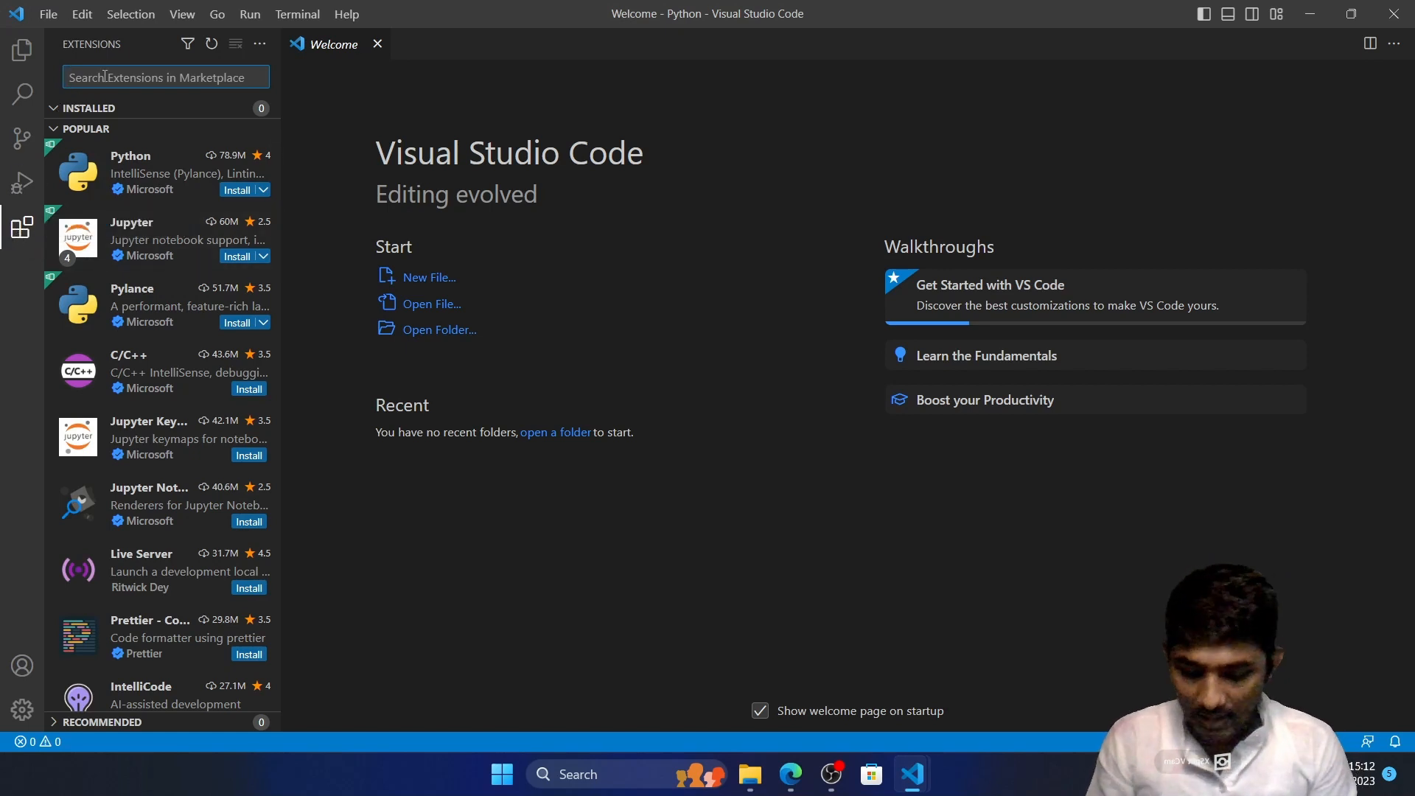
text(coode)
key(BackSpace)
key(BackSpace)
key(BackSpace)
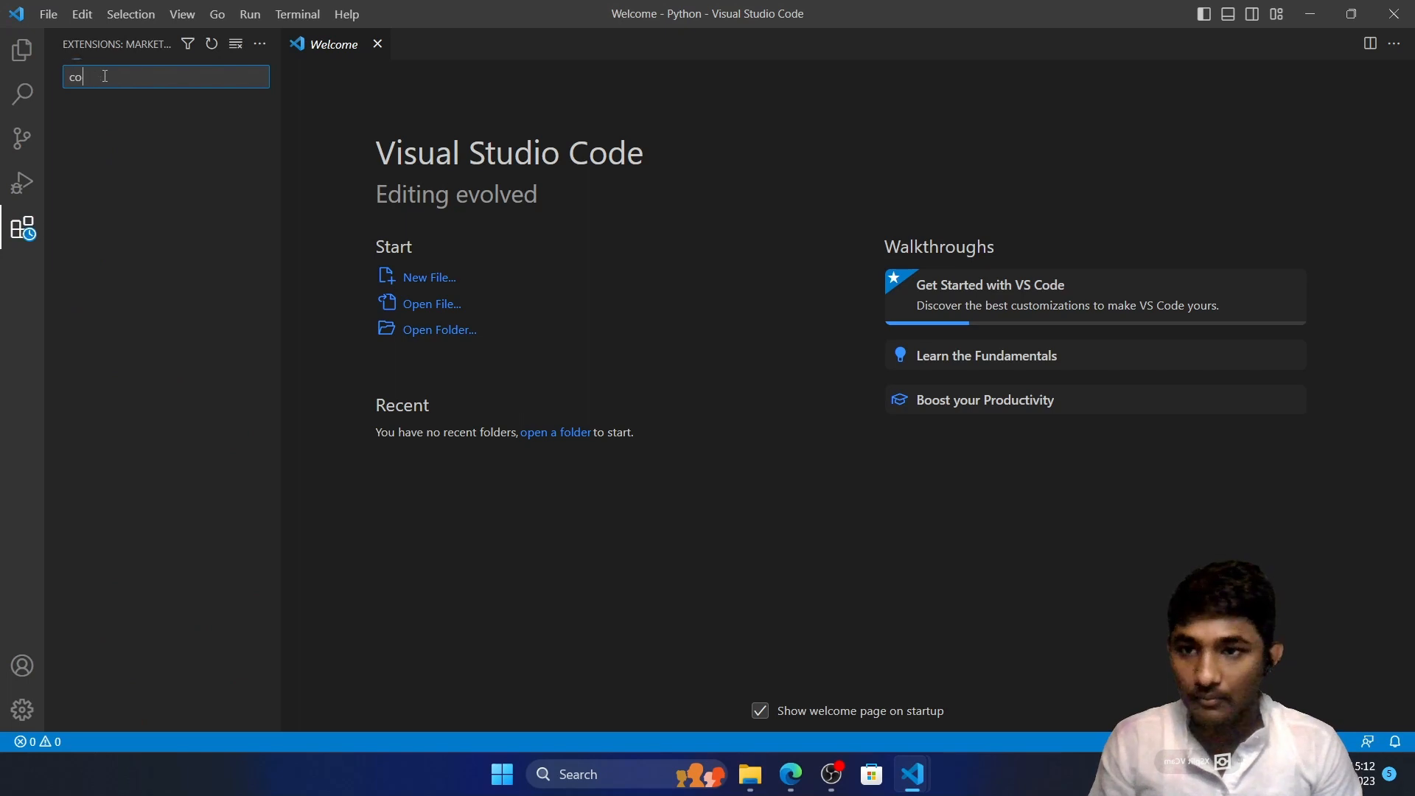
text(de runner)
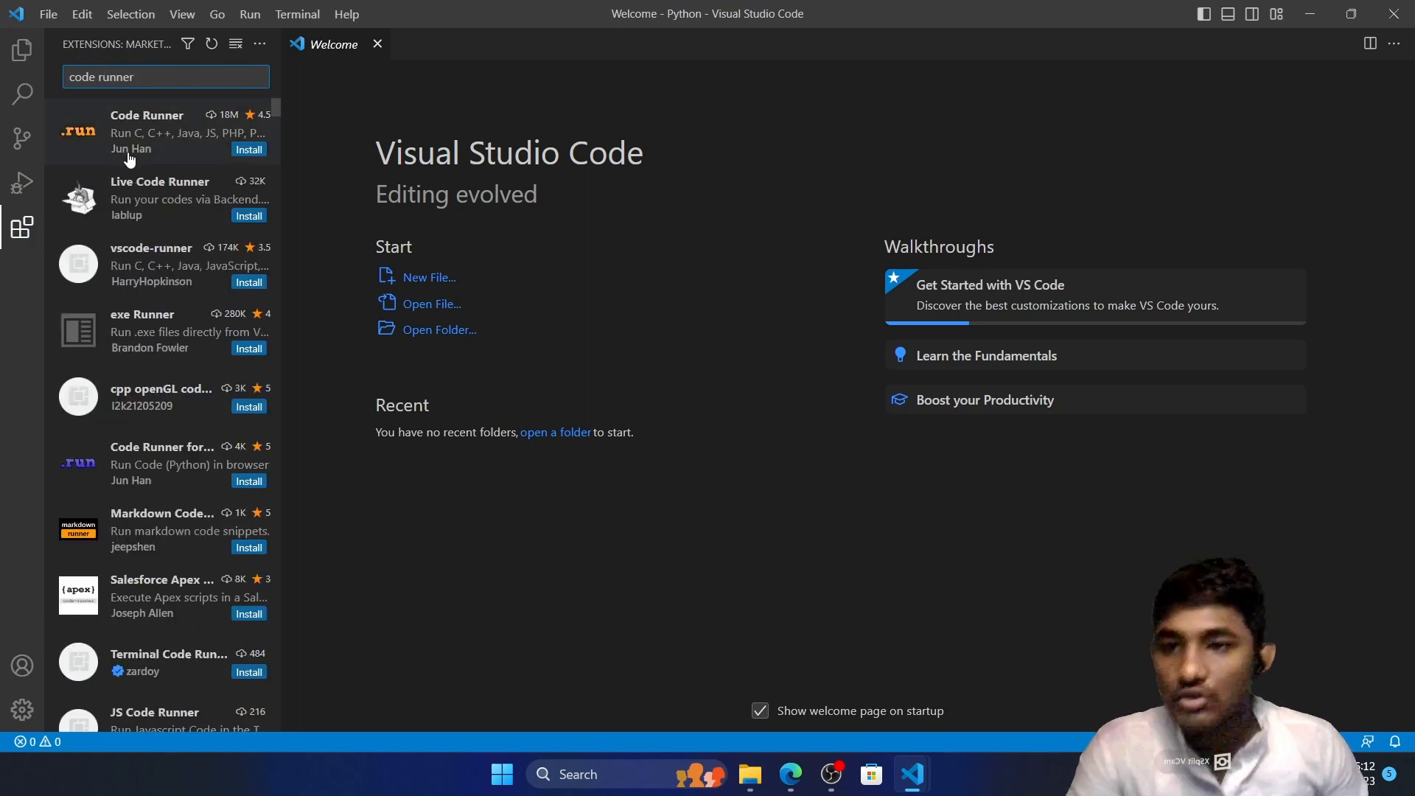
Install the Code Runner extension with the .run logo and close its details page
click(148, 142)
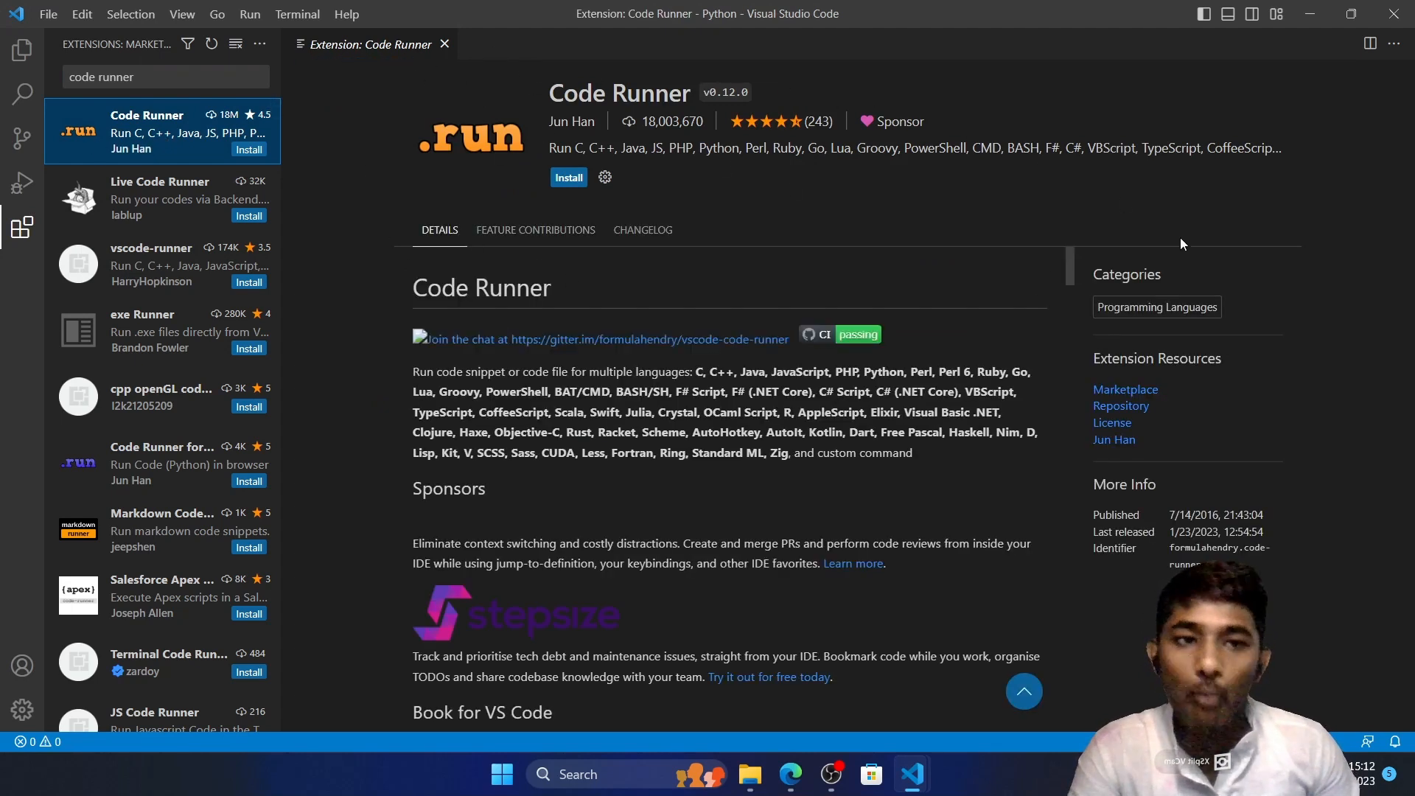
click(563, 179)
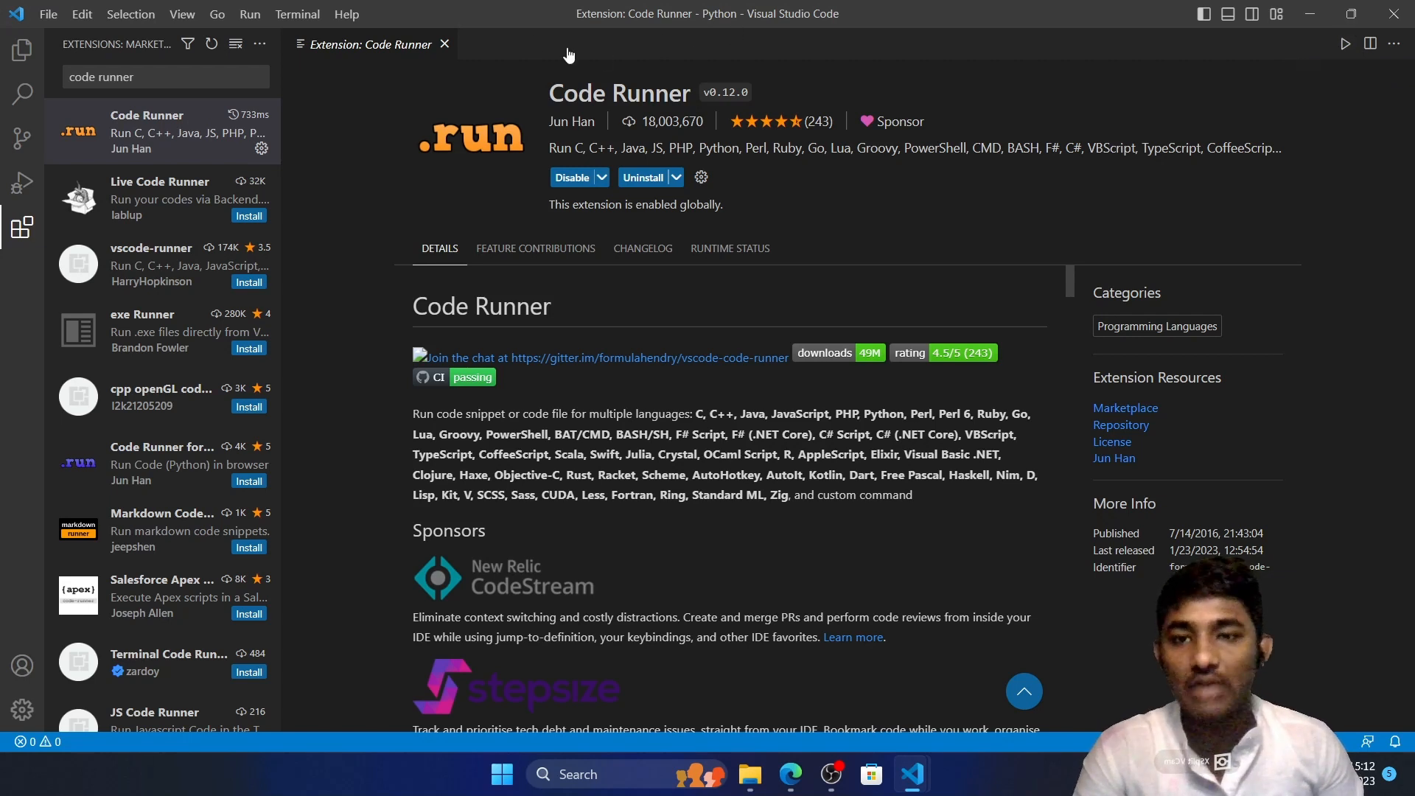
click(444, 45)
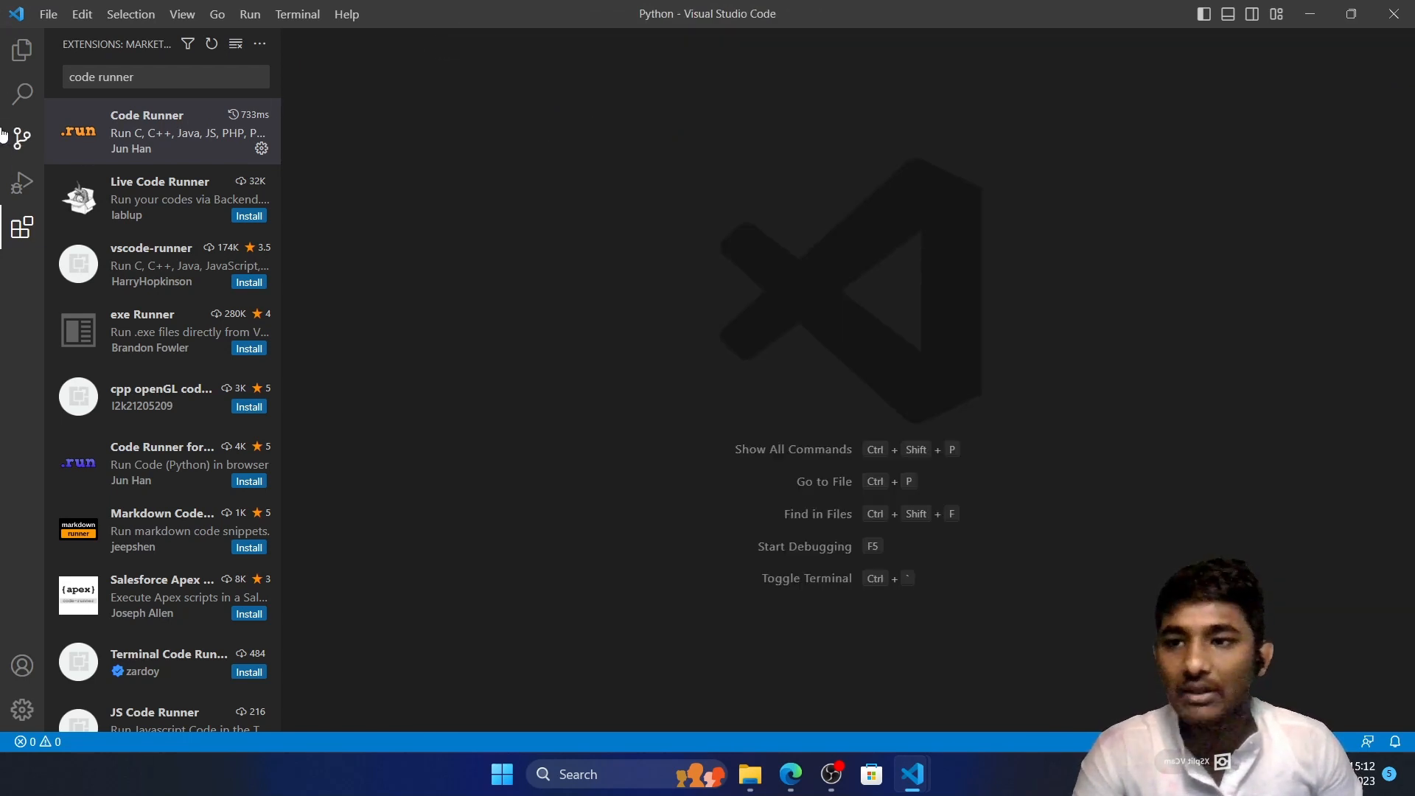
Show the Python folder's files in the editor, and leave the editor window for File Explorer
click(21, 50)
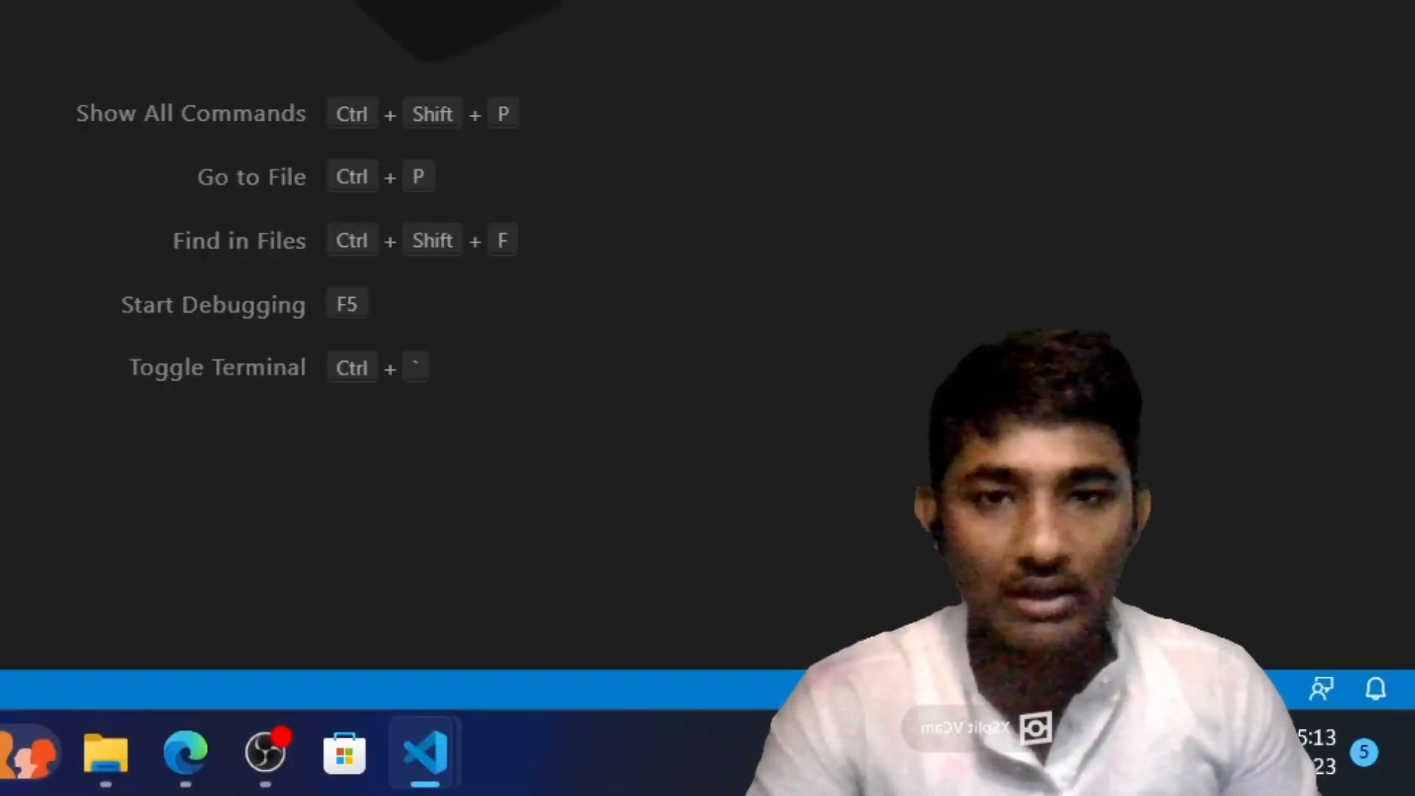
key(alt+F4)
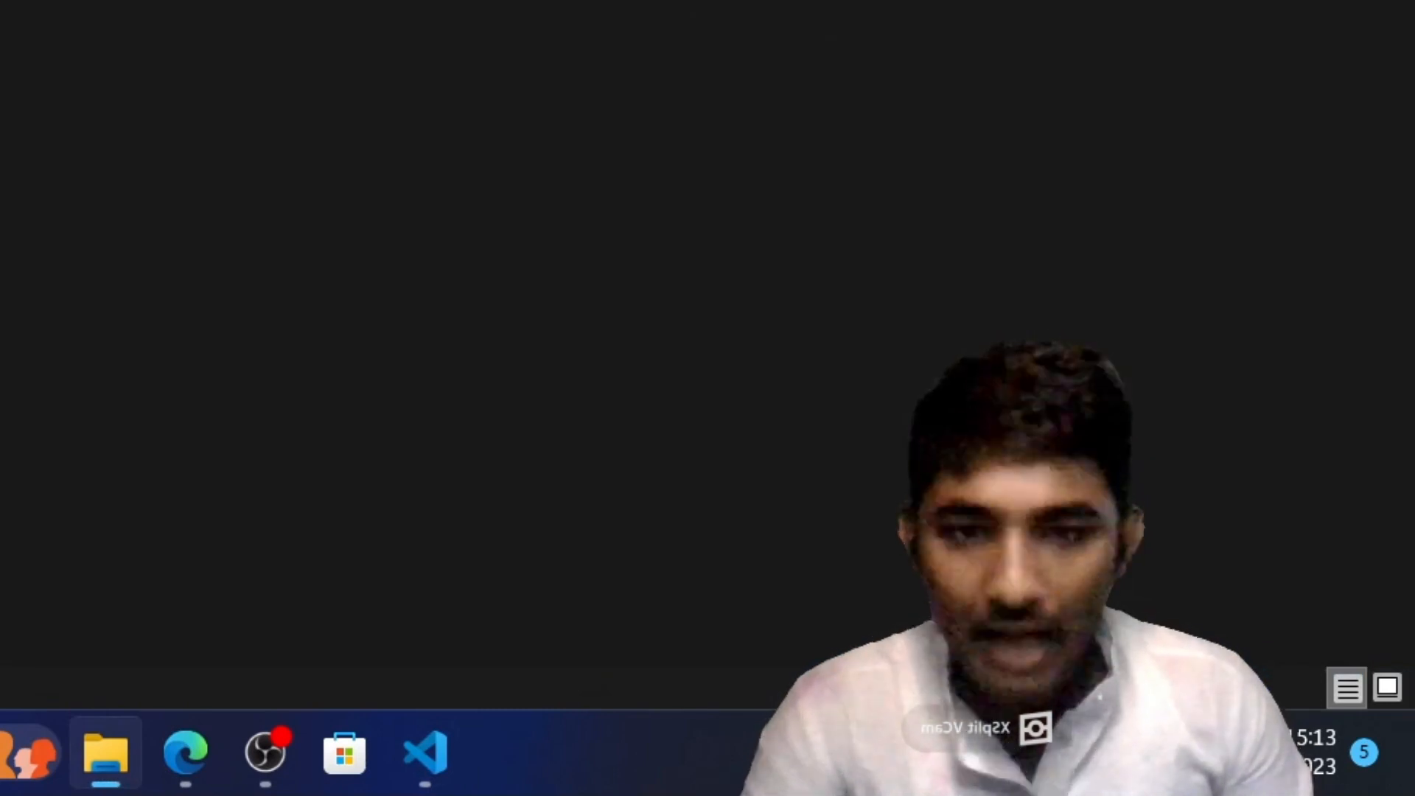